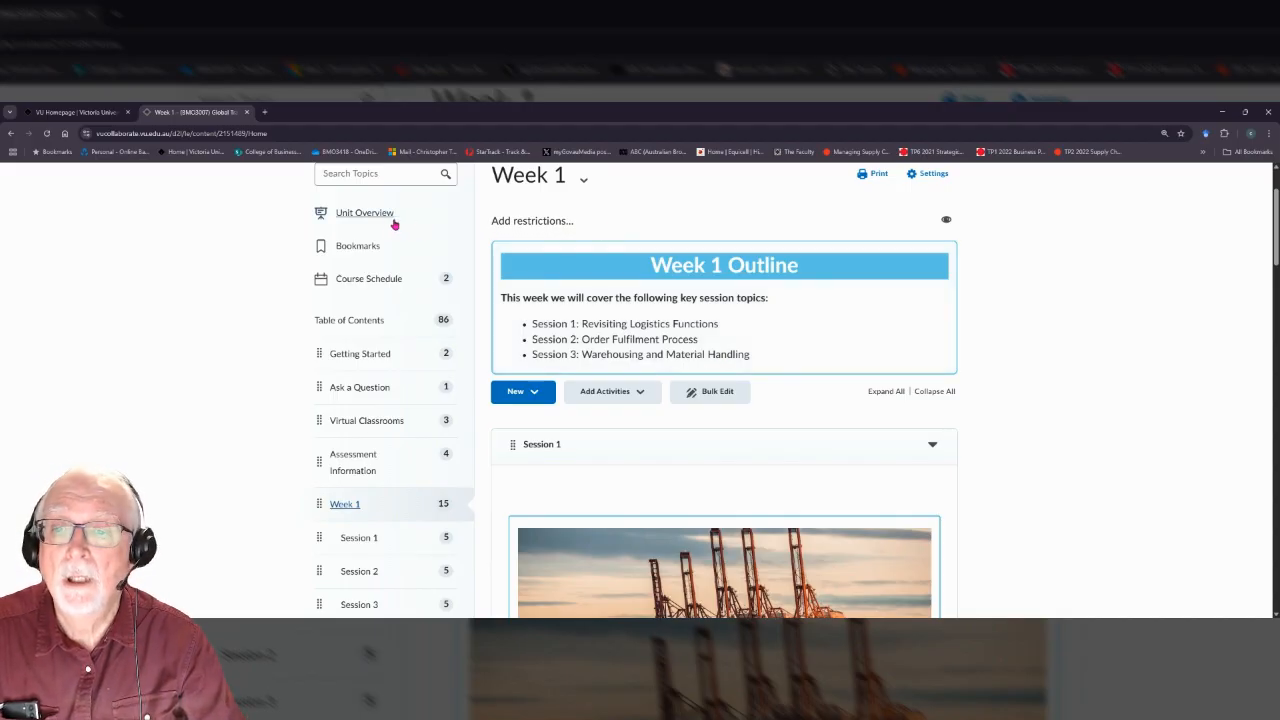
# - Open the SAP Login 2025-04-03 link in the SAP Assessment2 module and log on to SAP with the prefilled credentials
pyautogui.scroll(-1, 370, 231)
pyautogui.scroll(-4, 370, 231)
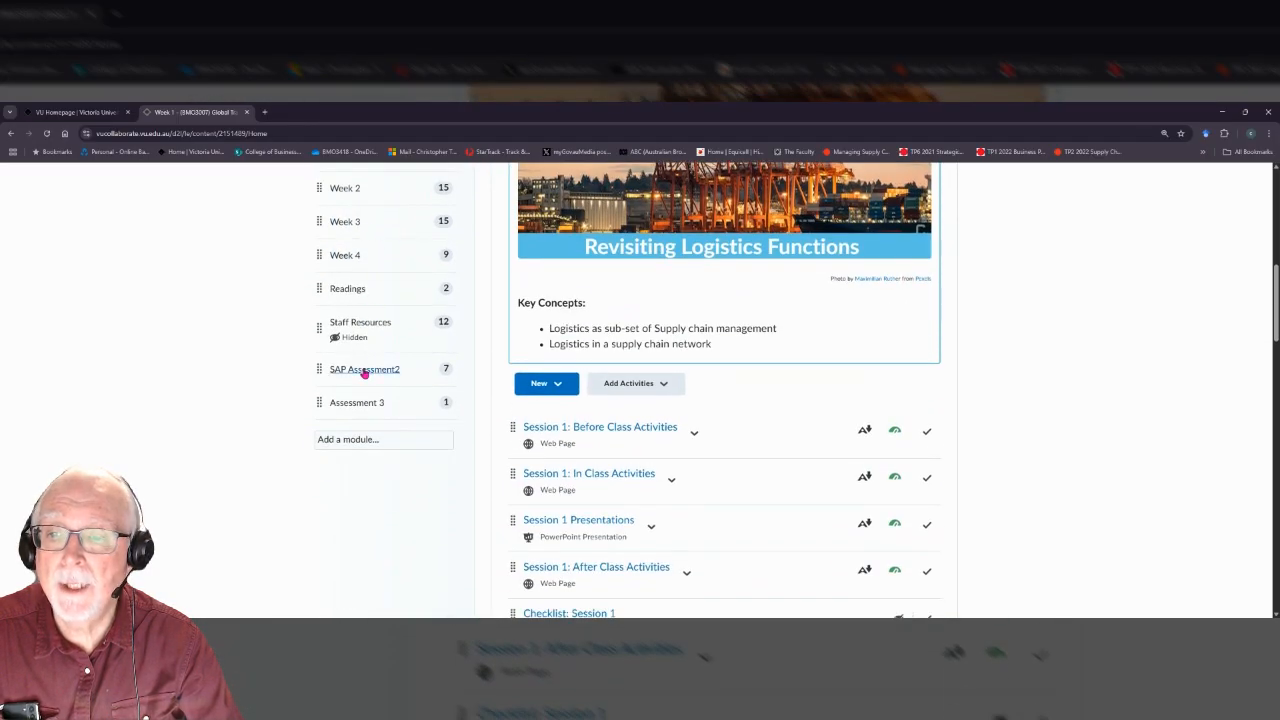
pyautogui.click(364, 370)
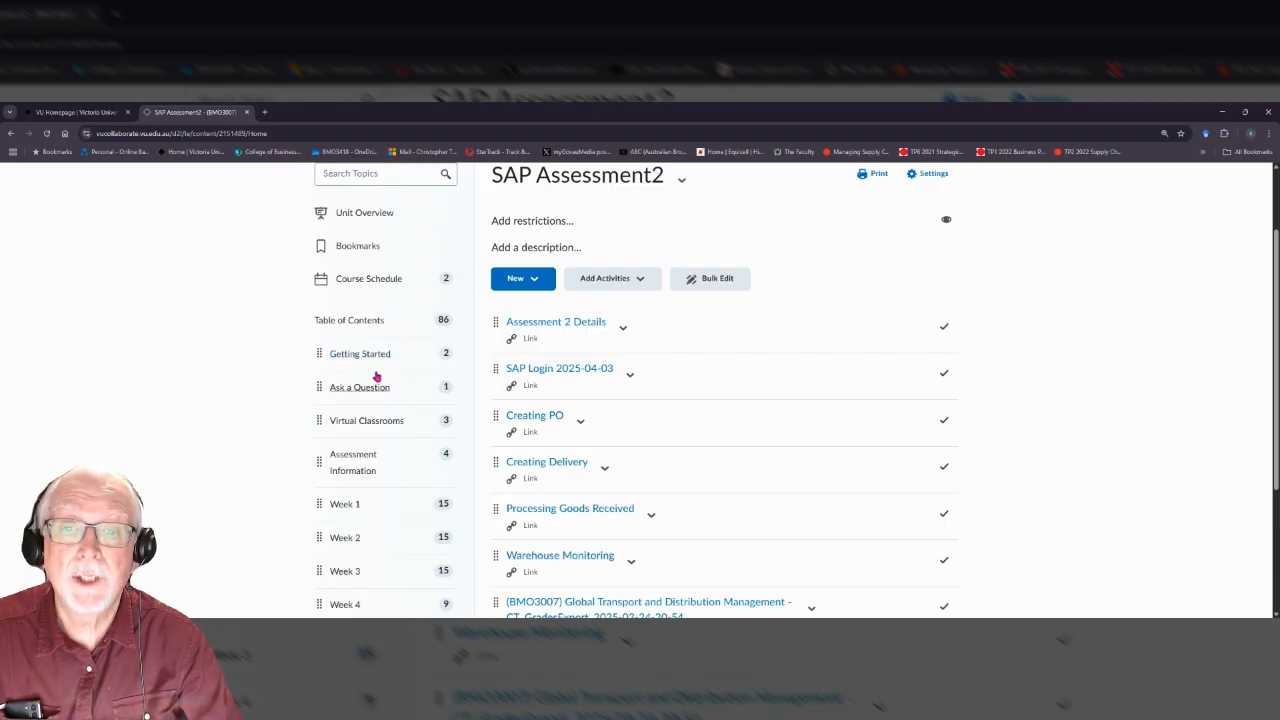
pyautogui.click(562, 370)
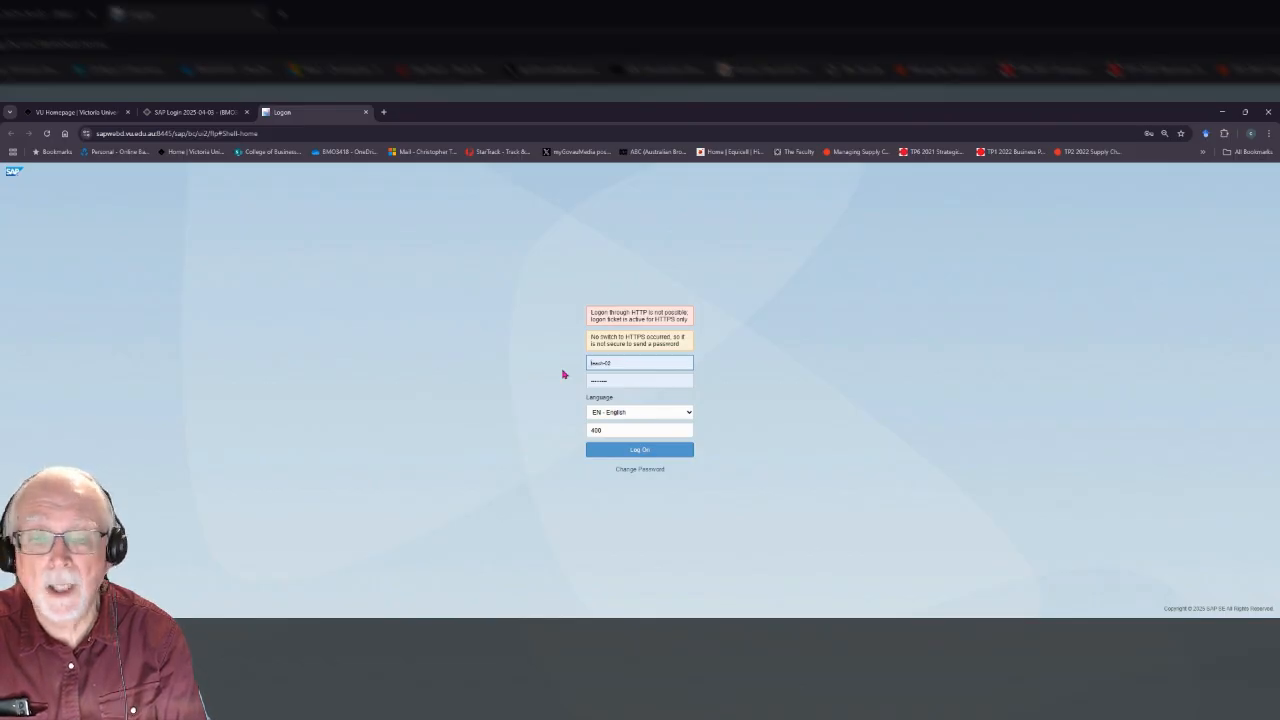
pyautogui.click(646, 455)
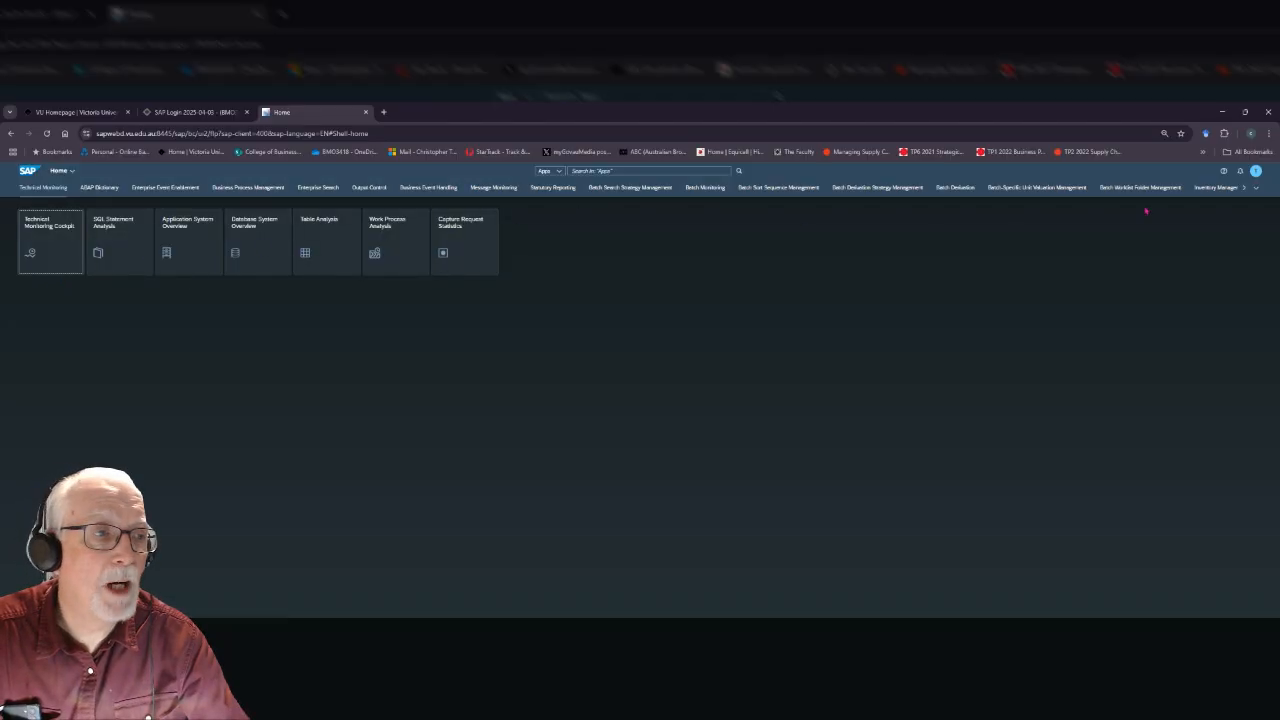
# - Open the Create Inbound Deliveries app from the Warehouse Processing (EWM) group
pyautogui.click(1245, 191)
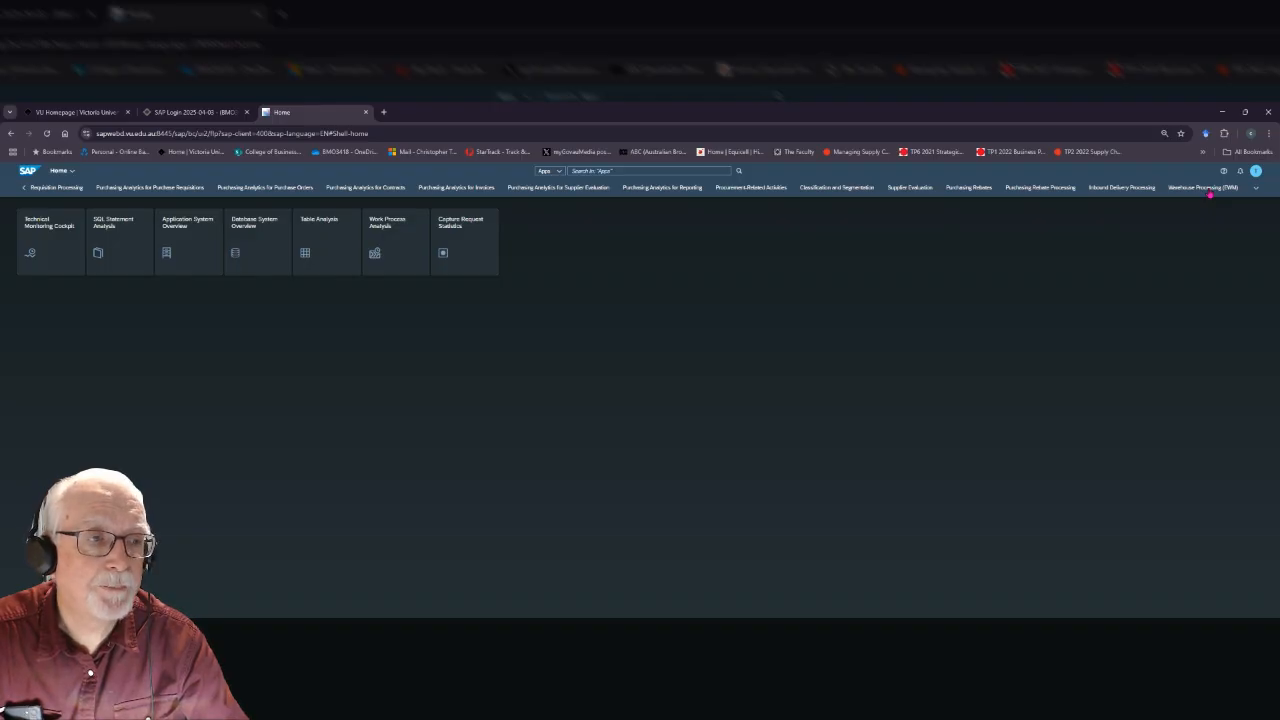
pyautogui.click(1205, 188)
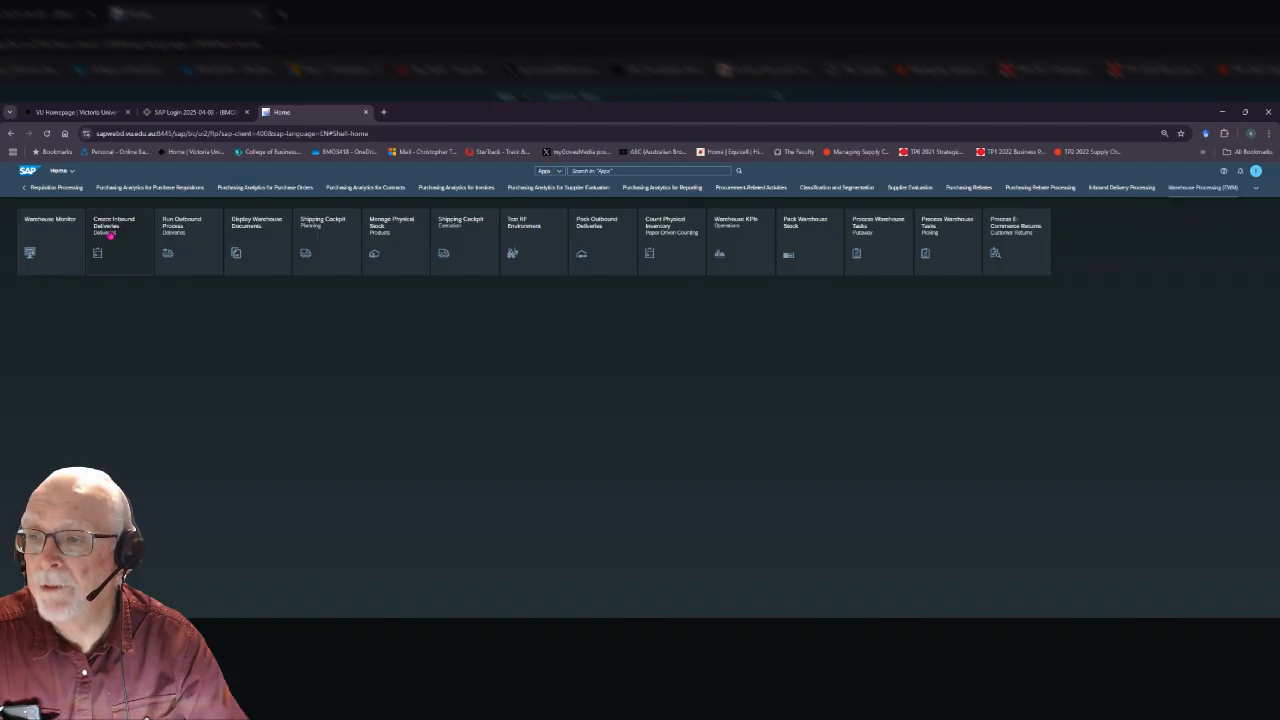
pyautogui.click(110, 234)
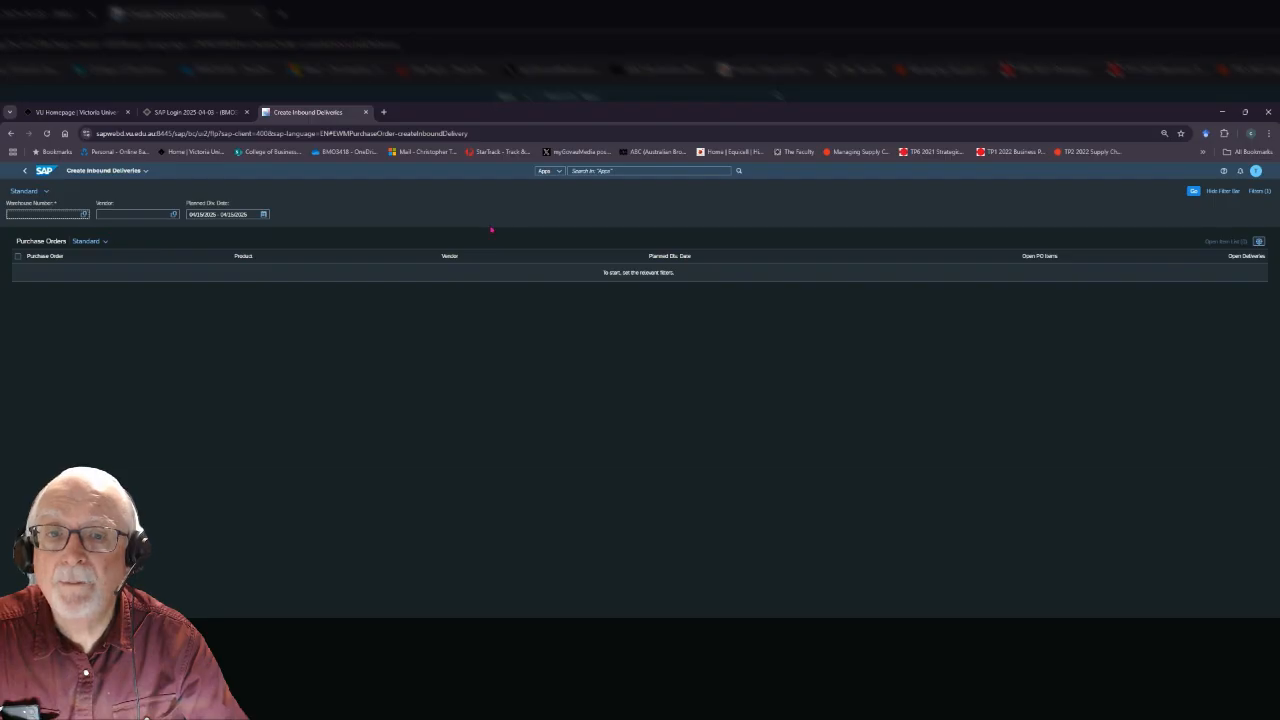
# - Search the apps for "Create Purchase" and open Create Purchase Order - Advanced
pyautogui.click(580, 170)
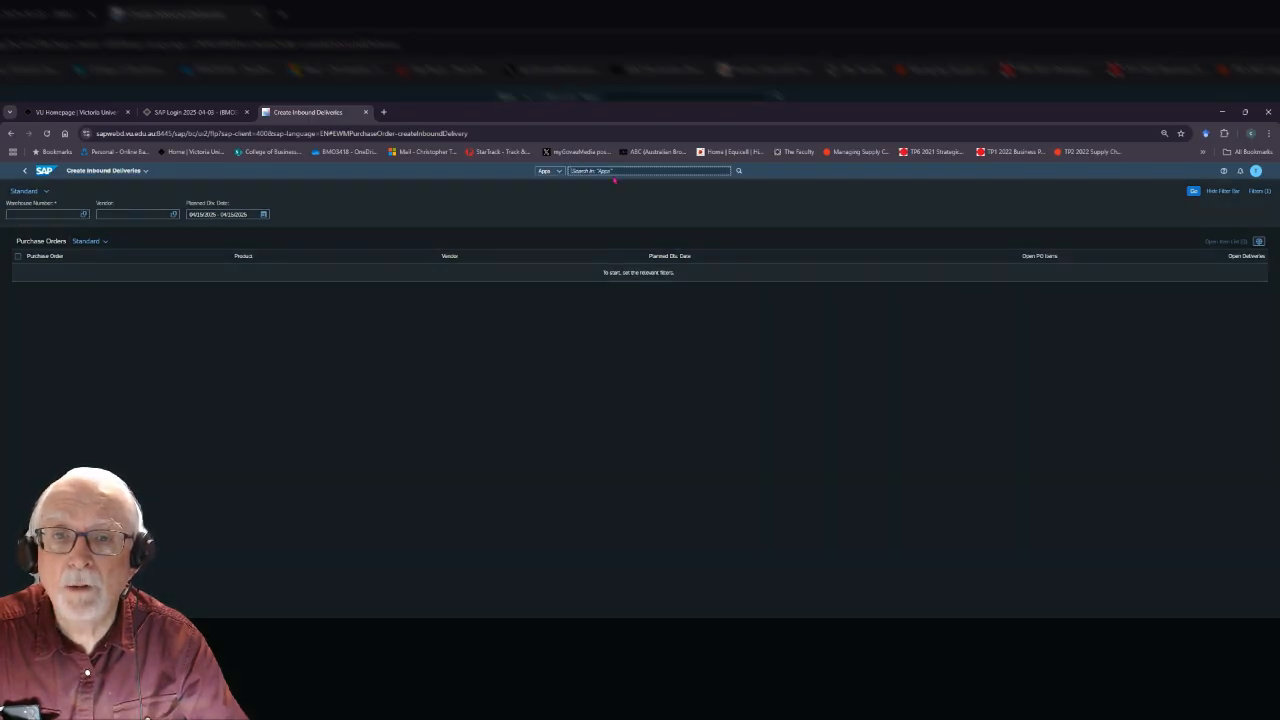
pyautogui.write('Create Purchas')
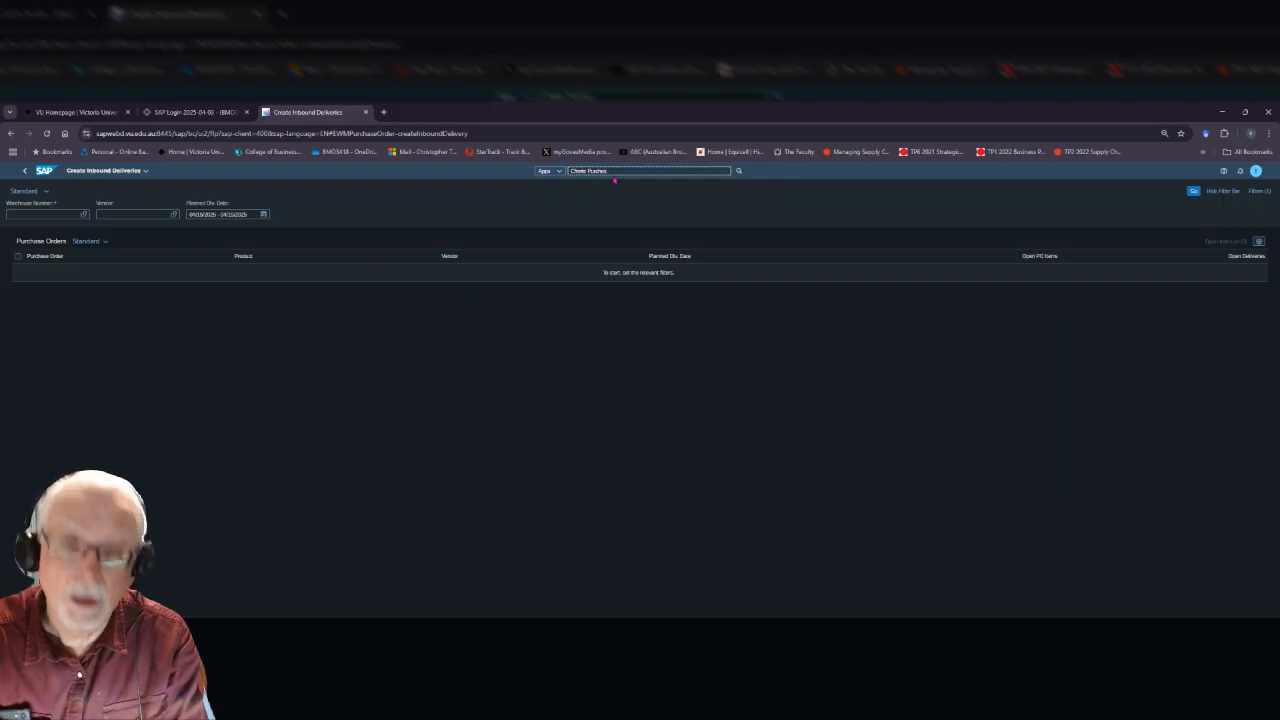
pyautogui.press('BackSpace')
pyautogui.press('BackSpace')
pyautogui.press('BackSpace')
pyautogui.press('BackSpace')
pyautogui.press('BackSpace')
pyautogui.press('BackSpace')
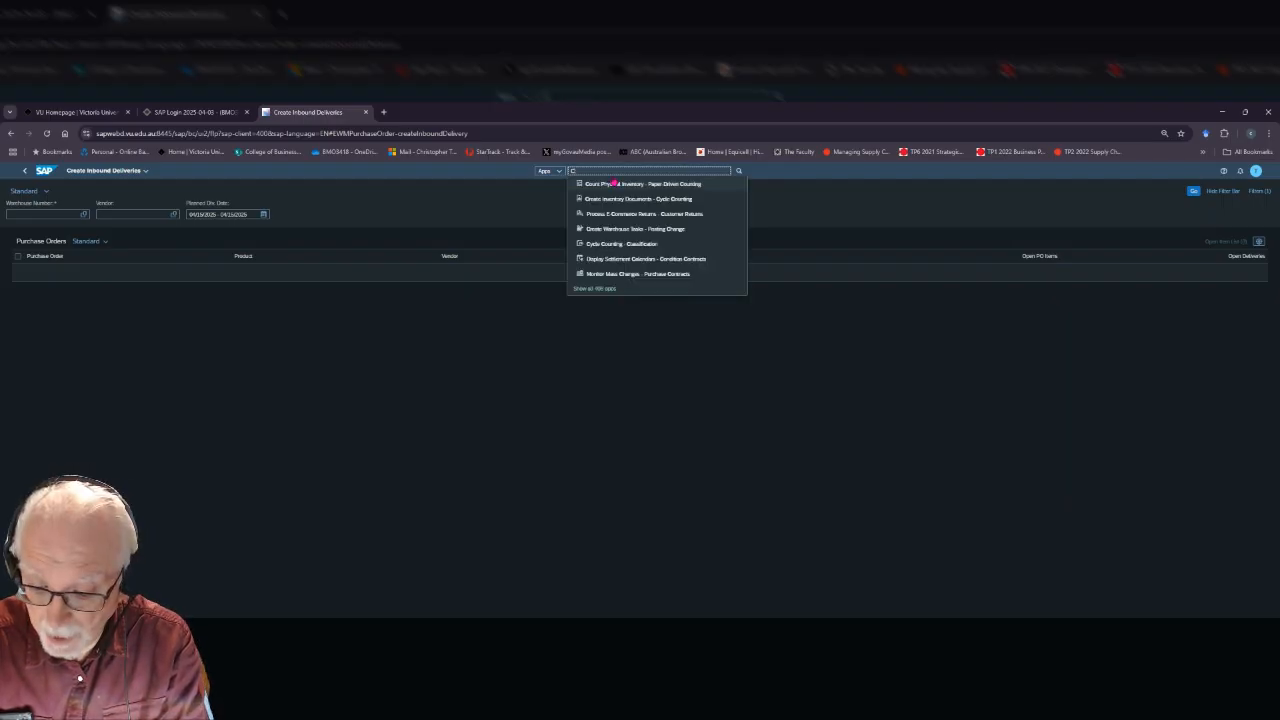
pyautogui.write('ate')
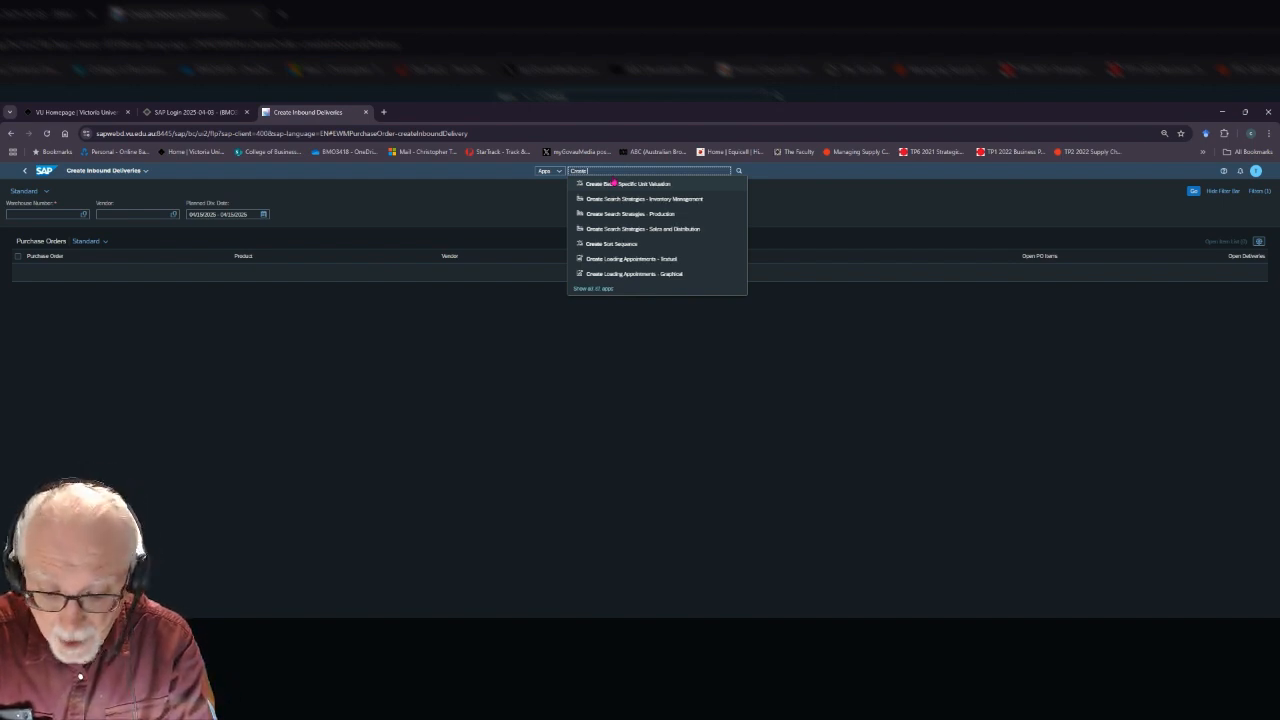
pyautogui.write('Purchase')
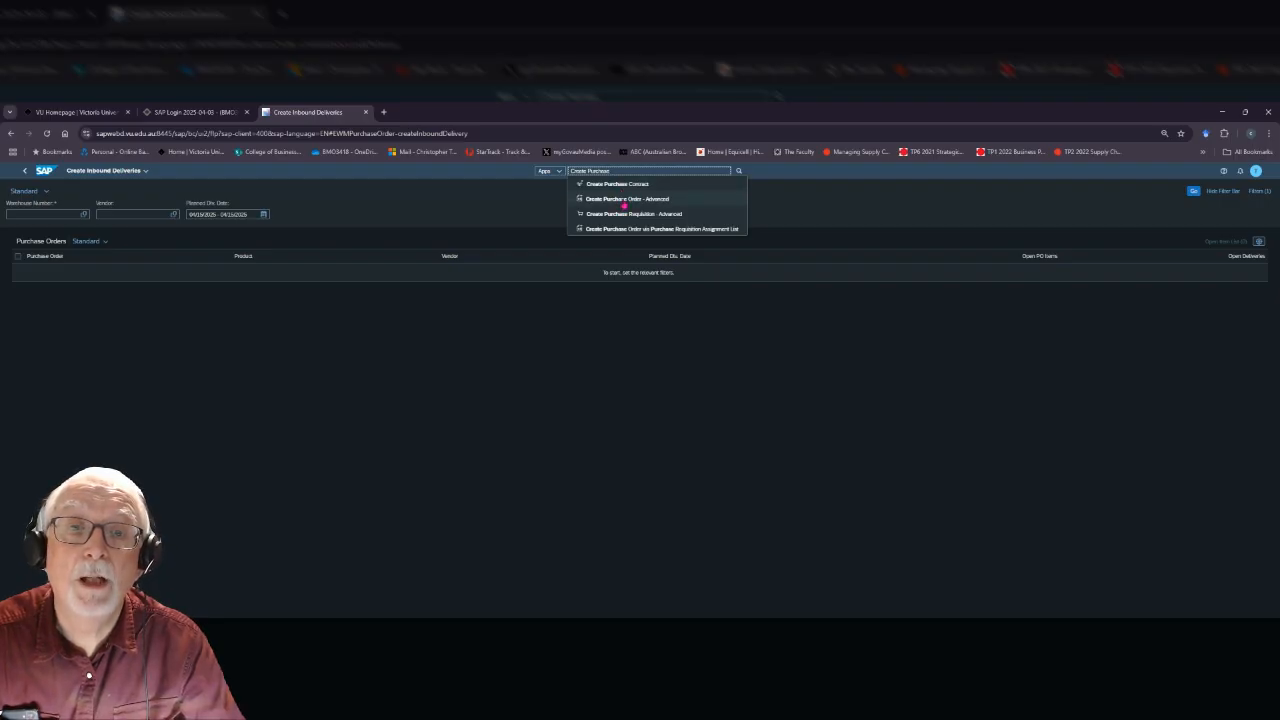
pyautogui.click(625, 199)
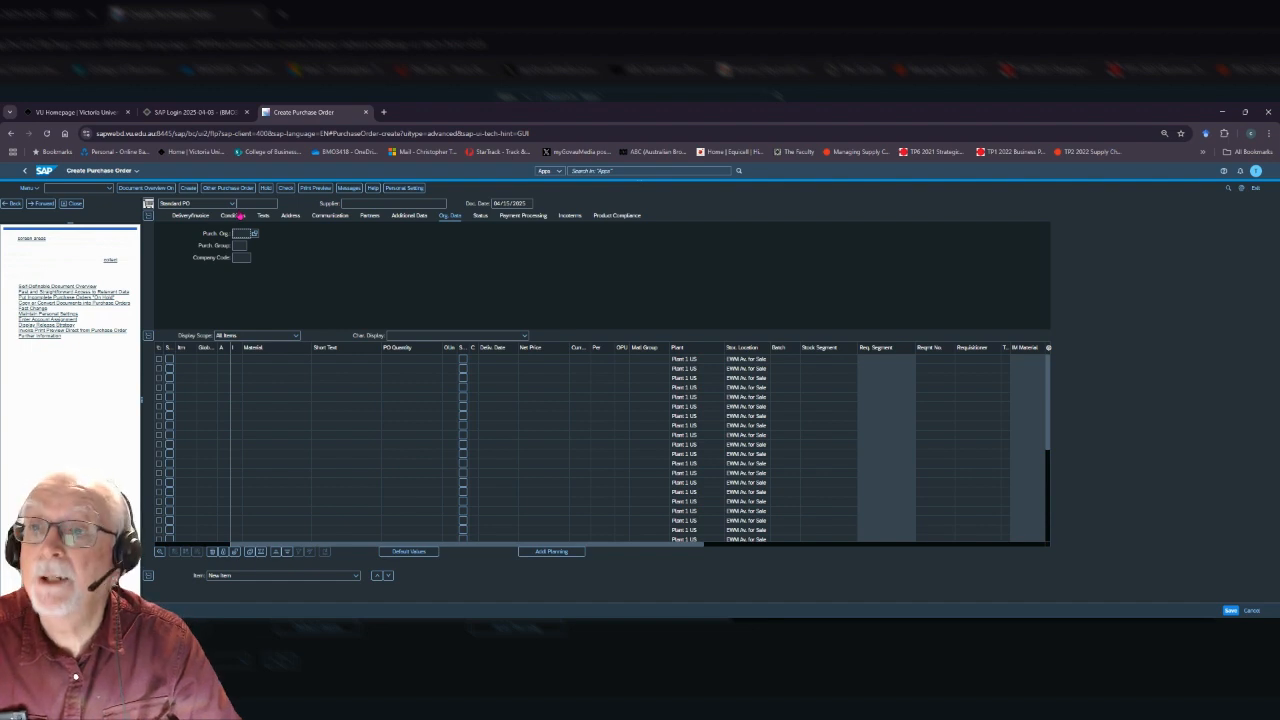
# - Set the supplier of the standard purchase order to EWM17-SU01
pyautogui.click(352, 204)
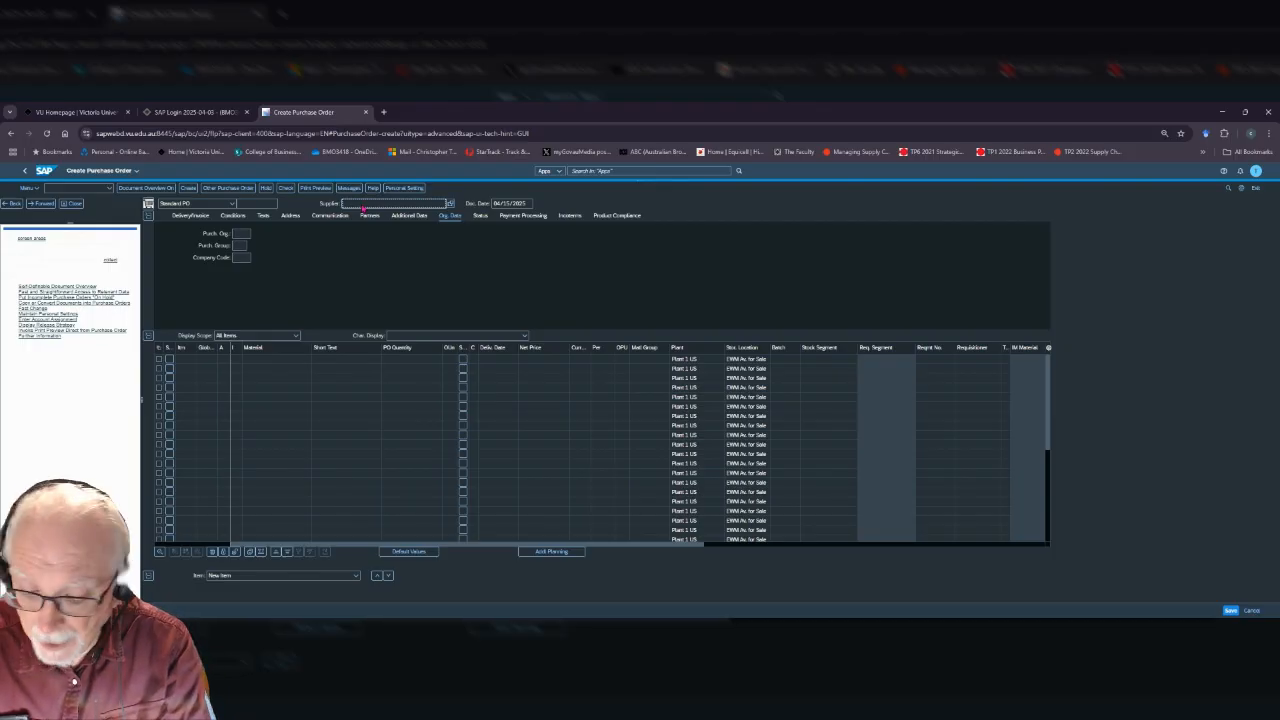
pyautogui.write('ew')
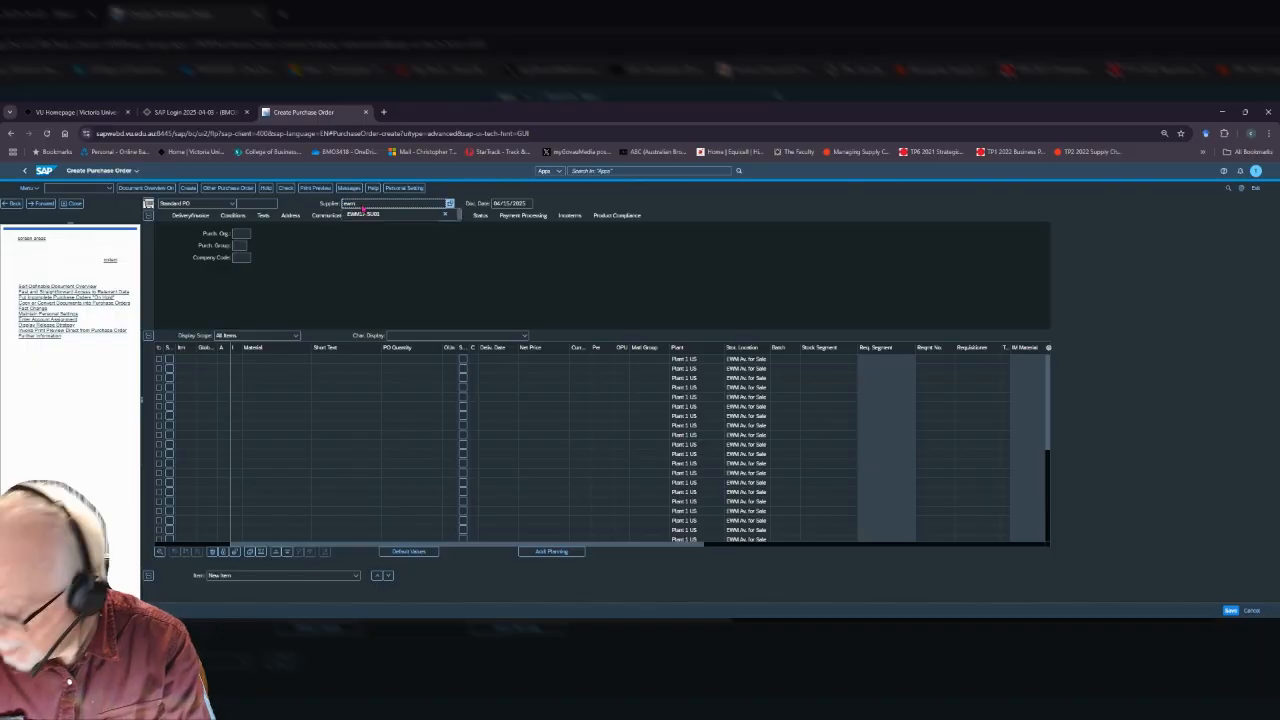
pyautogui.write('m')
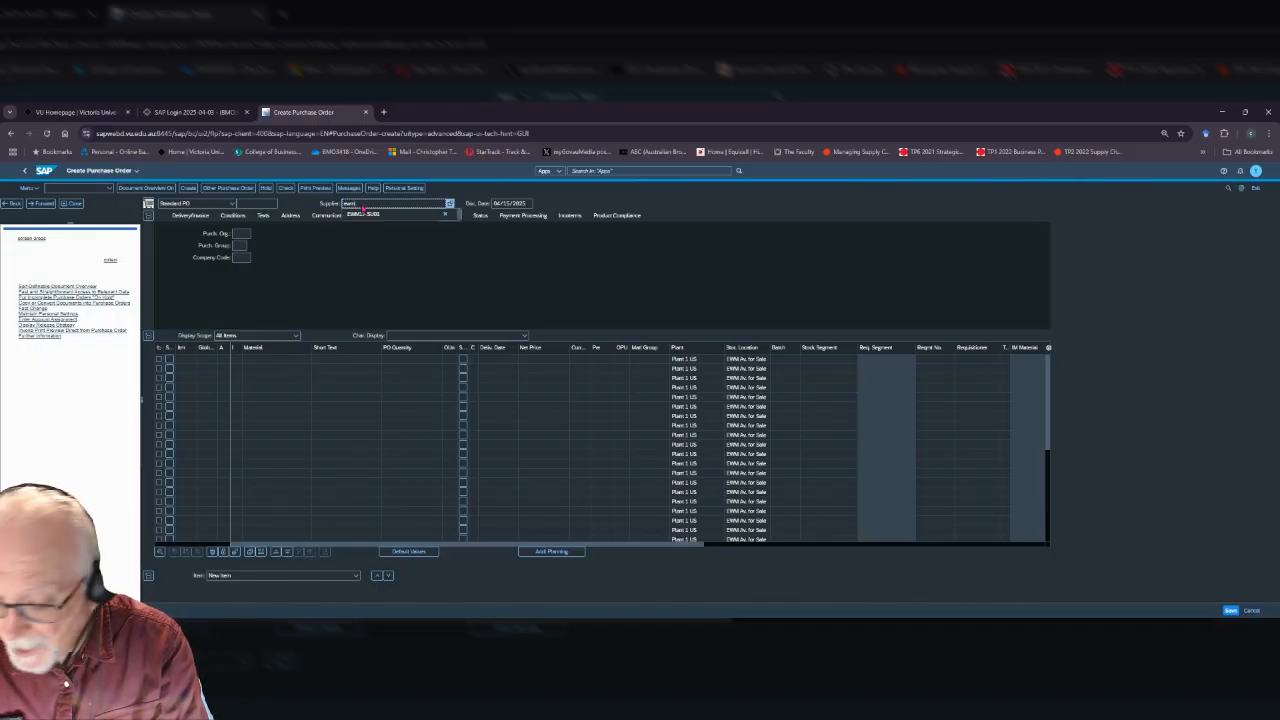
pyautogui.write('17')
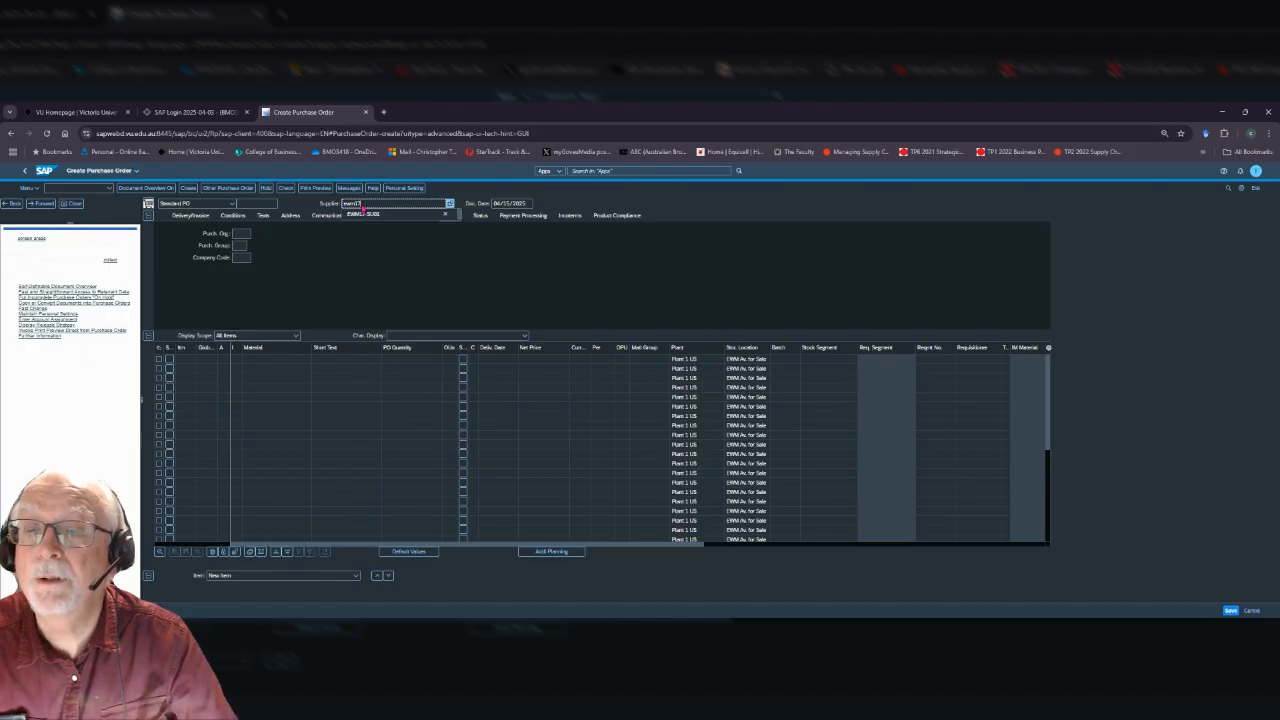
pyautogui.click(364, 214)
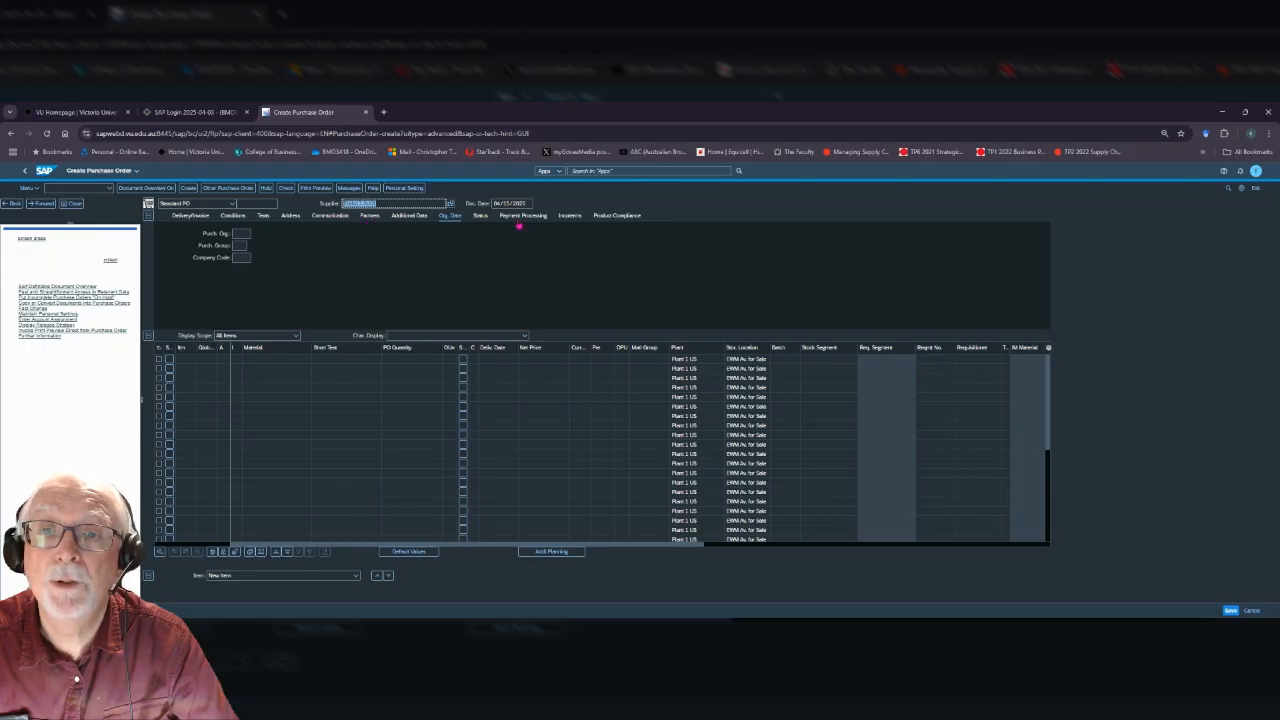
# - Set the purchase order's document date to 04/15/2025 using the calendar
pyautogui.click(527, 205)
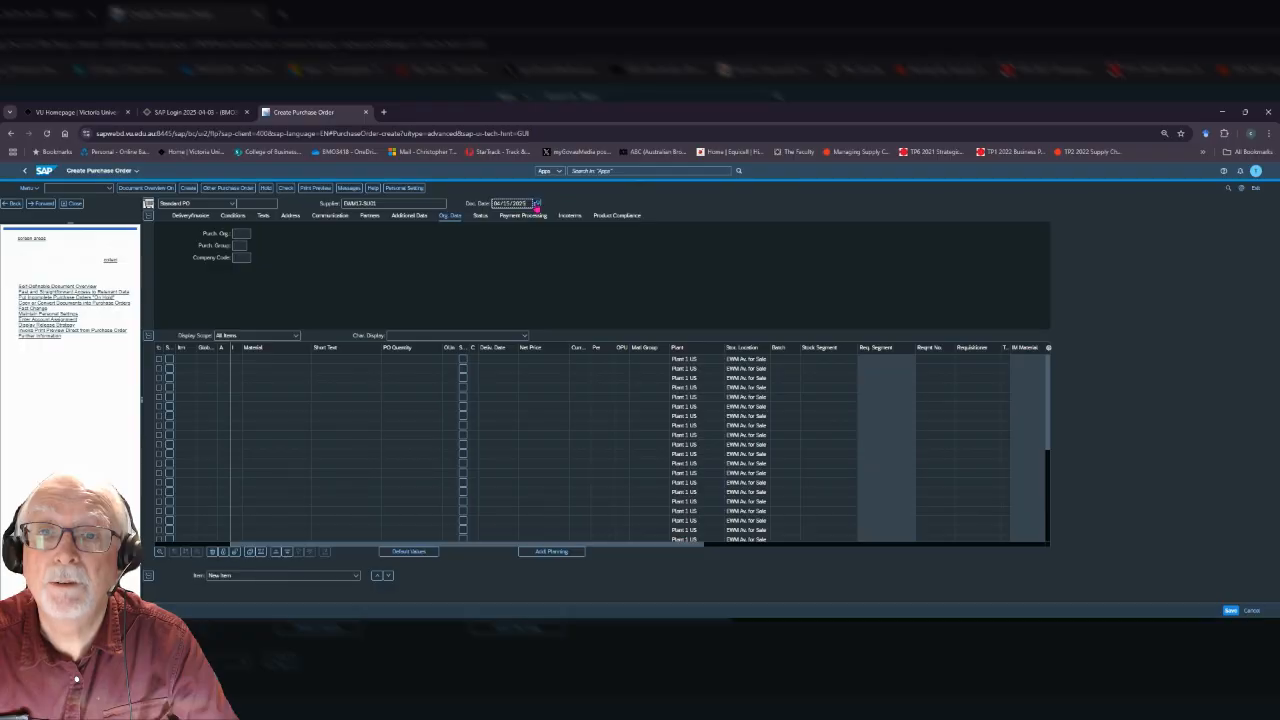
pyautogui.click(537, 207)
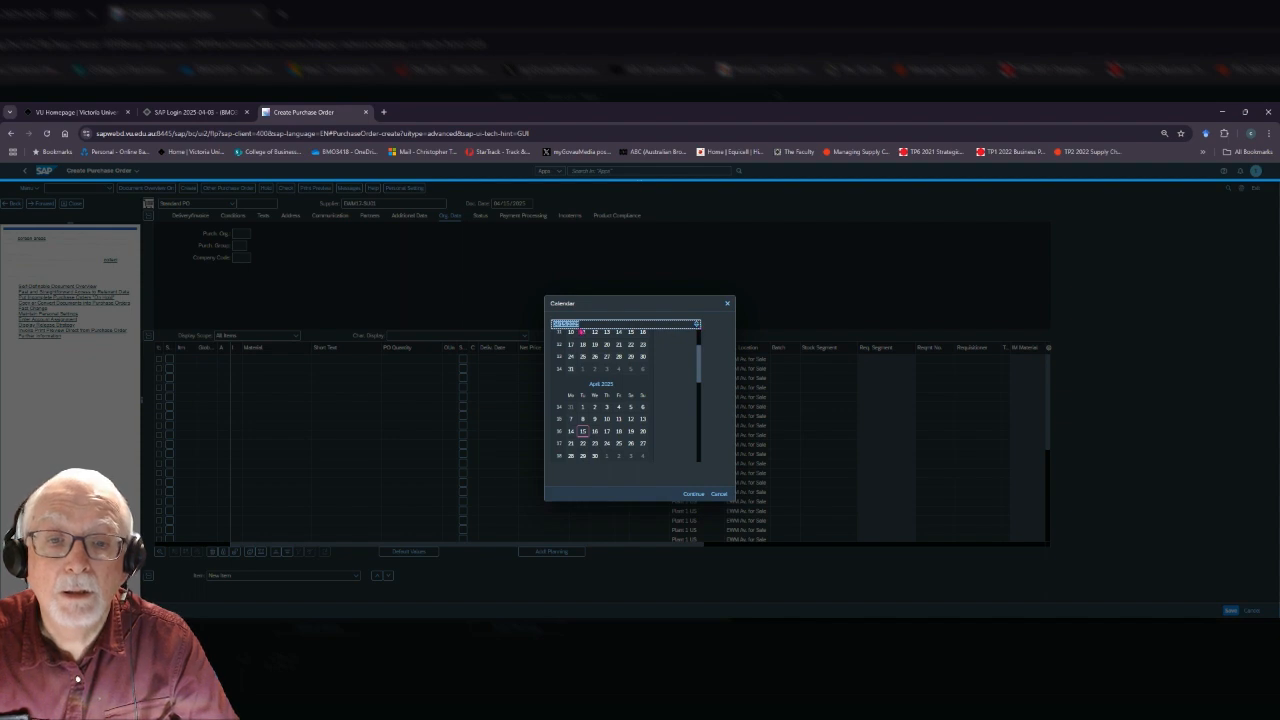
pyautogui.click(586, 434)
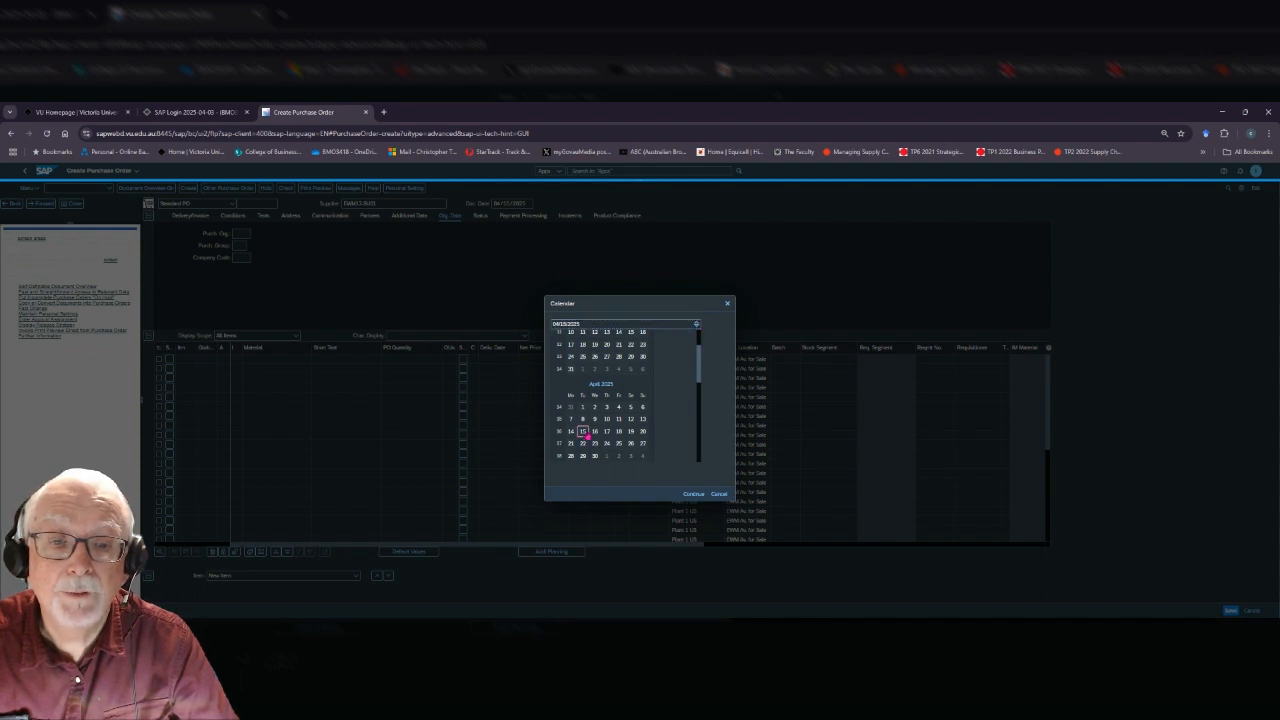
pyautogui.click(693, 494)
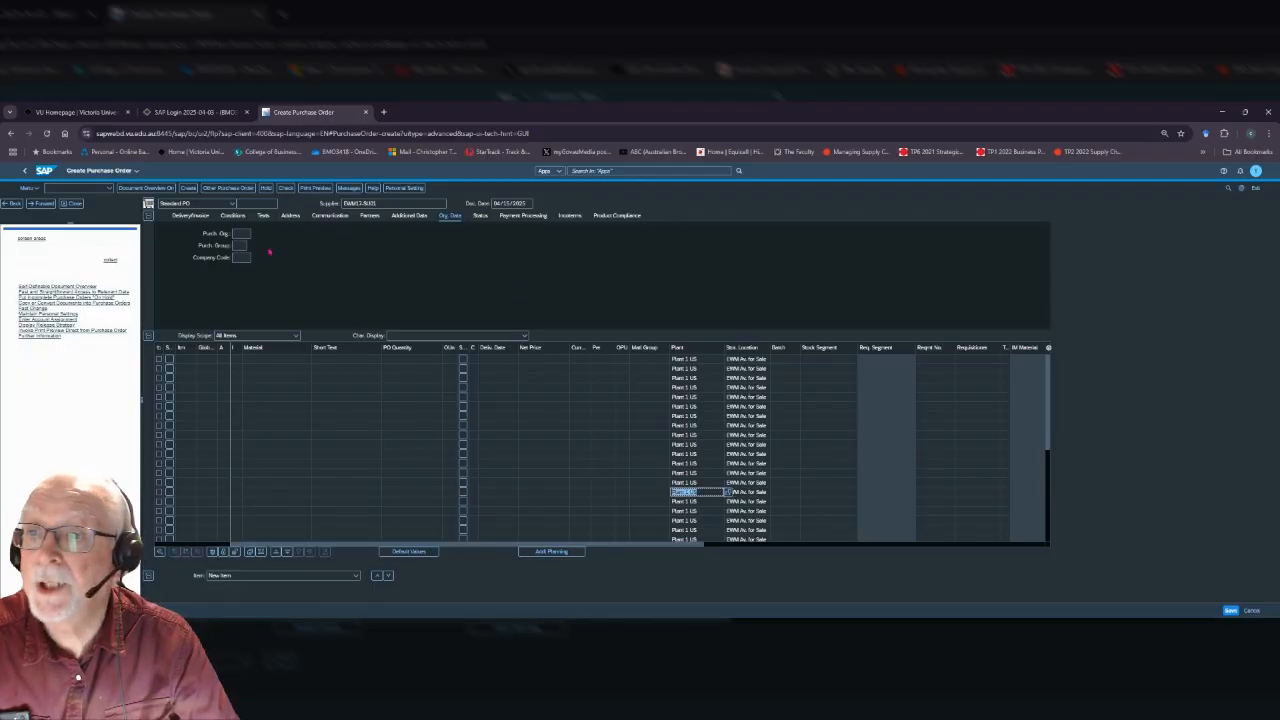
# - Fill in the organizational data with purchasing organization 1710, purchasing group 002 and company code 1710
pyautogui.click(242, 233)
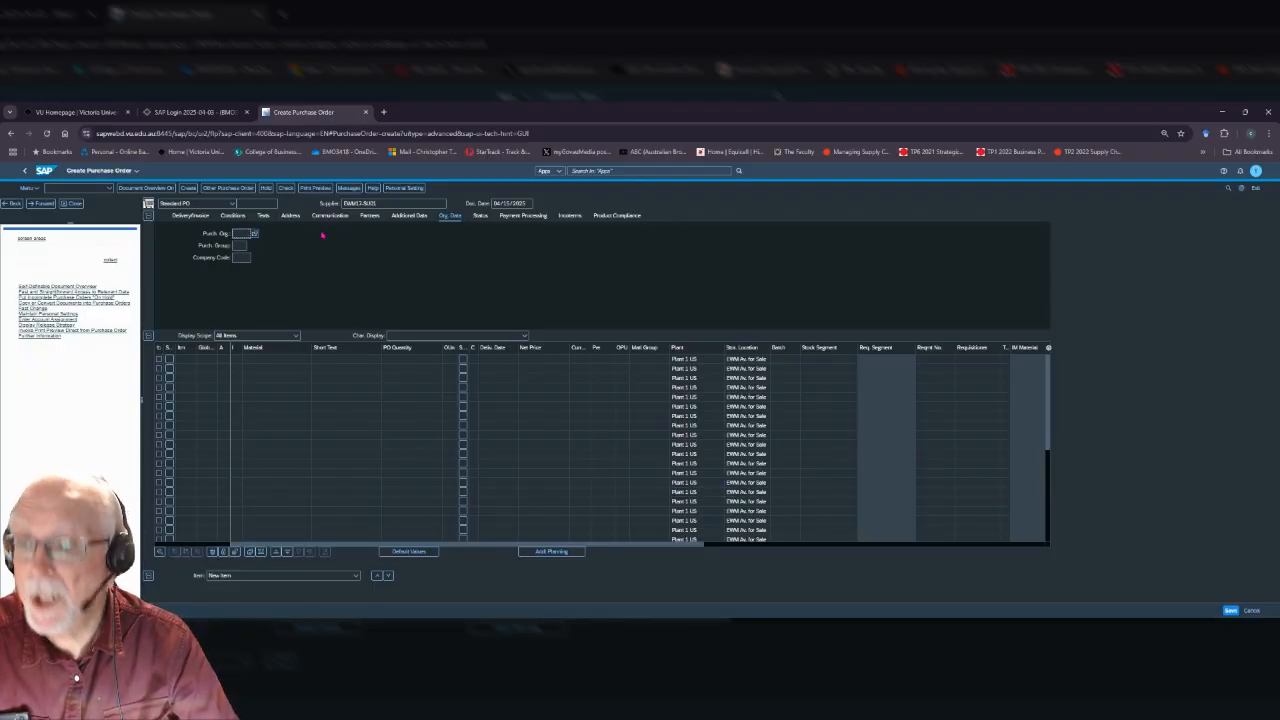
pyautogui.write('1710')
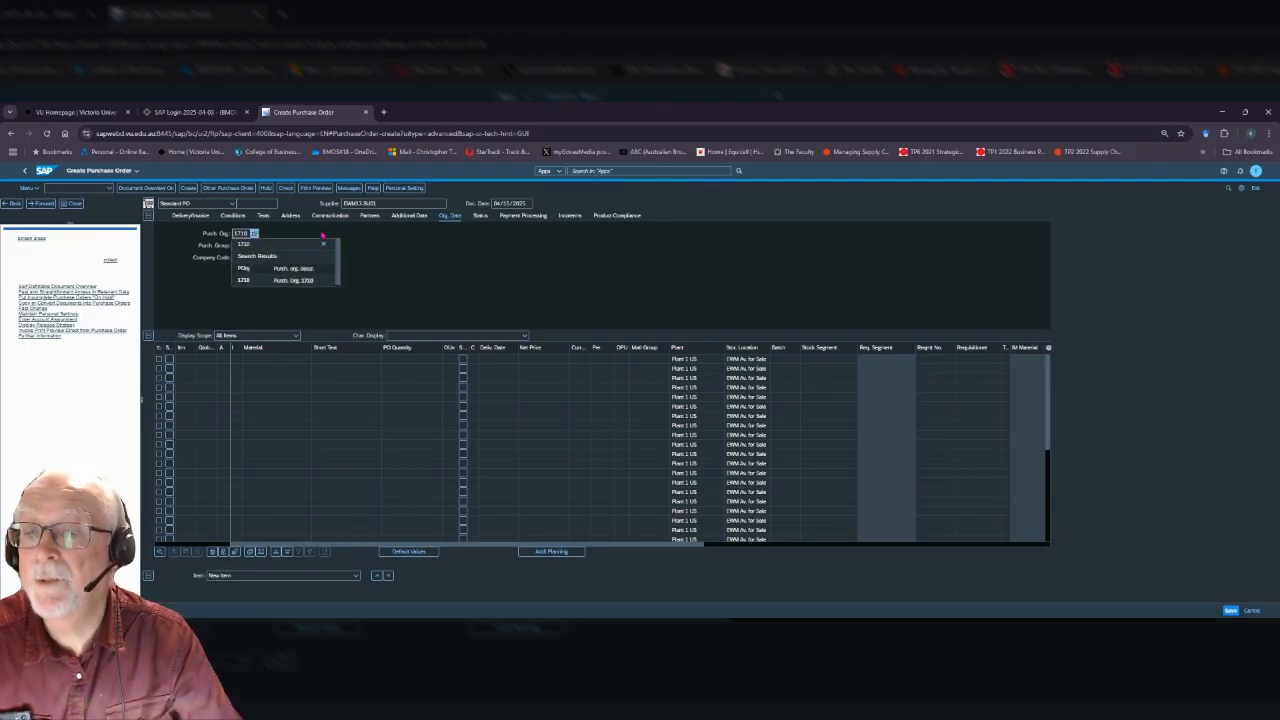
pyautogui.click(307, 282)
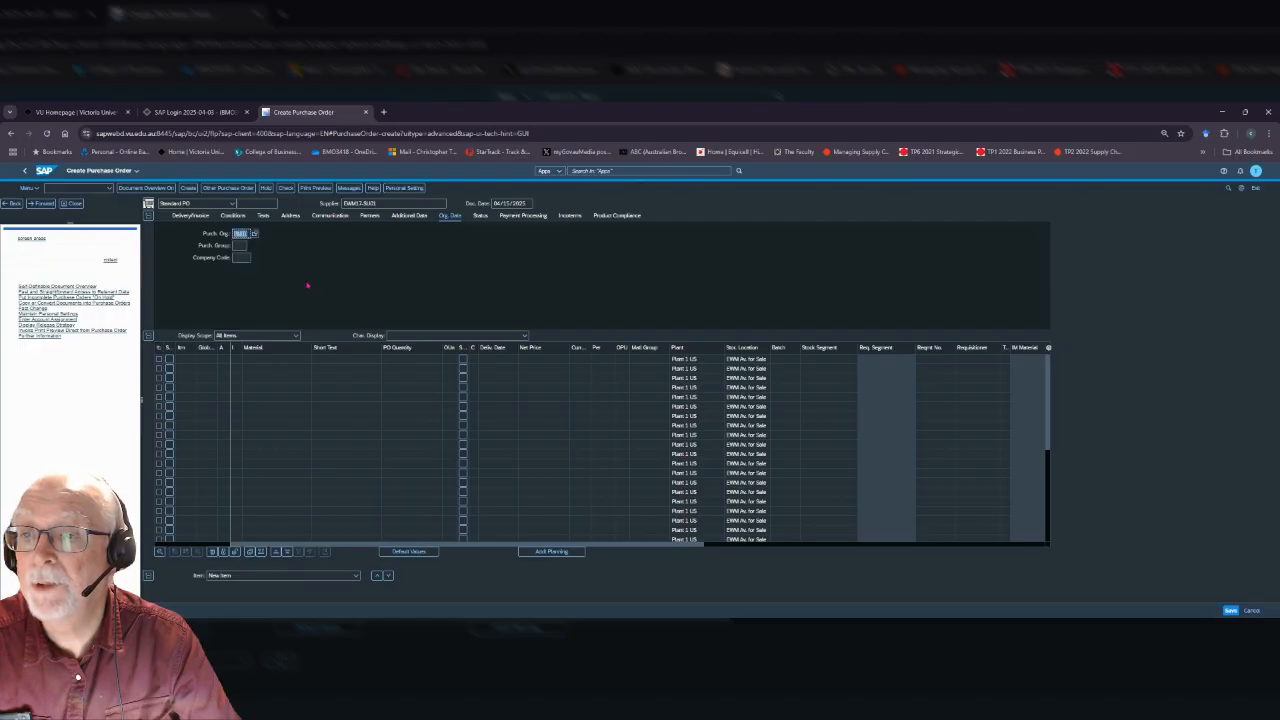
pyautogui.click(239, 246)
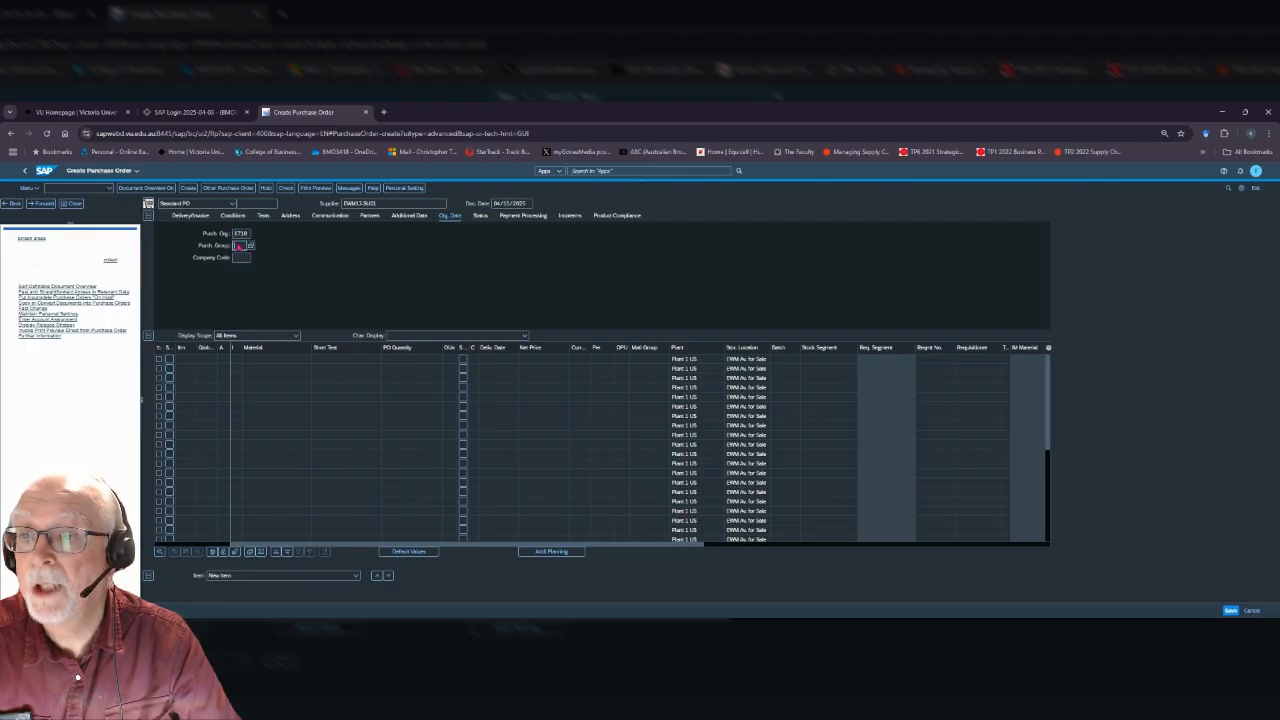
pyautogui.write('002')
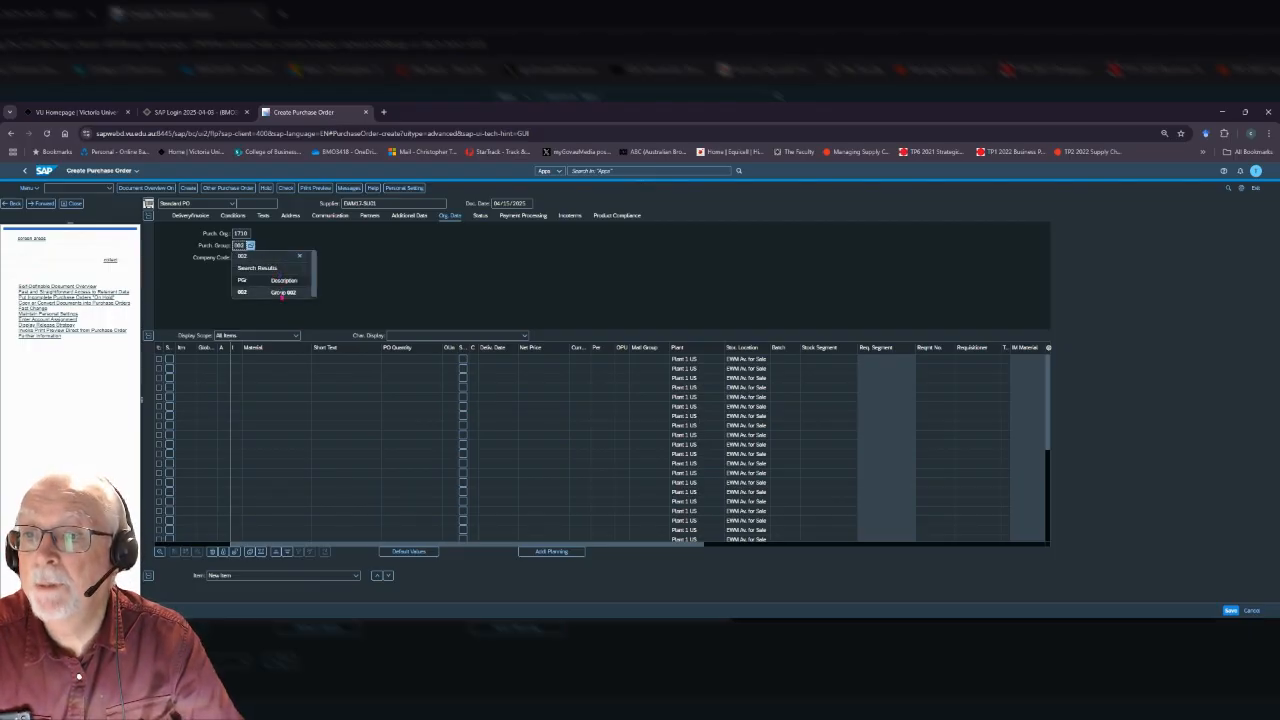
pyautogui.click(280, 293)
pyautogui.click(240, 258)
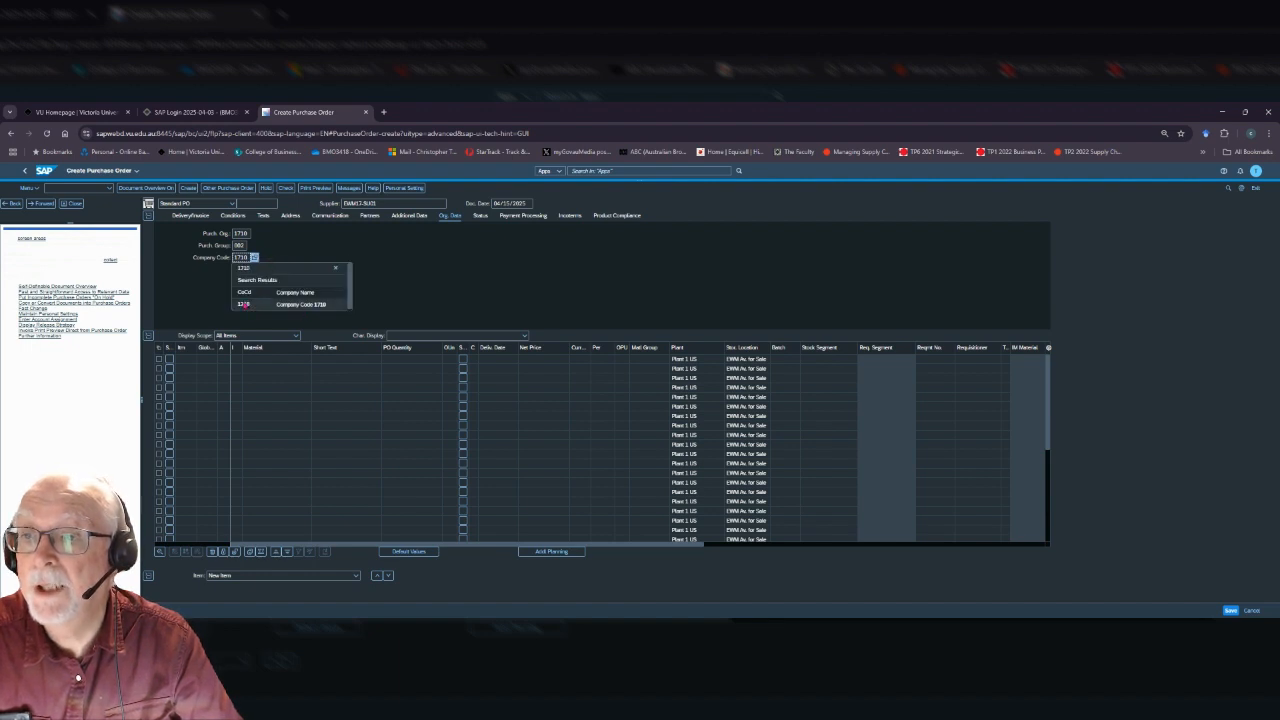
pyautogui.click(243, 305)
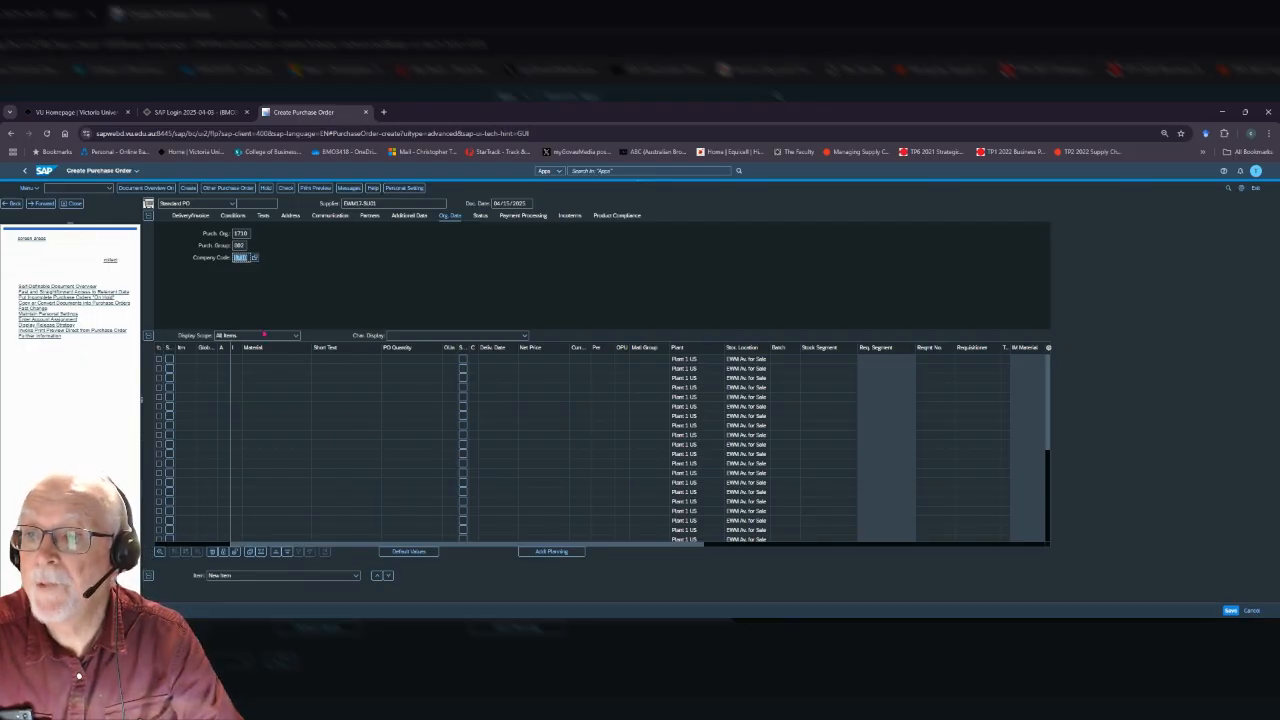
# - Enter material EWMS4-01 with a PO quantity of 6 in the first item row
pyautogui.click(257, 360)
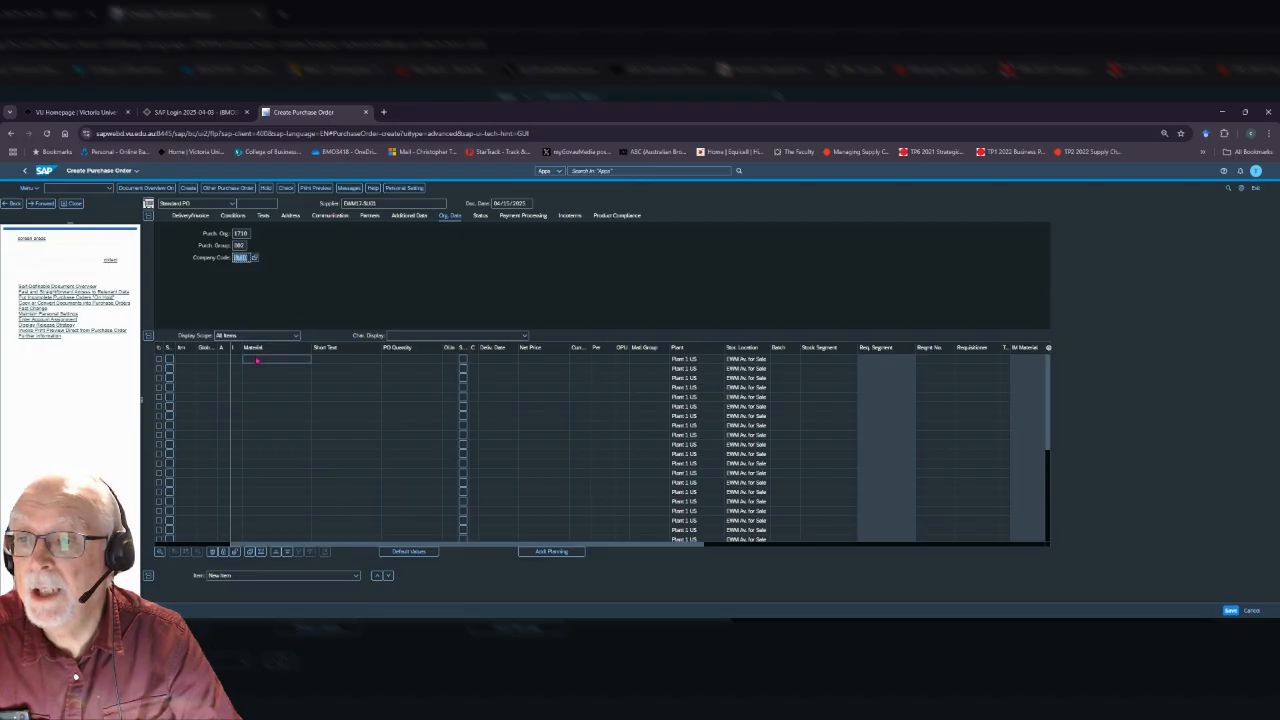
pyautogui.write('SM')
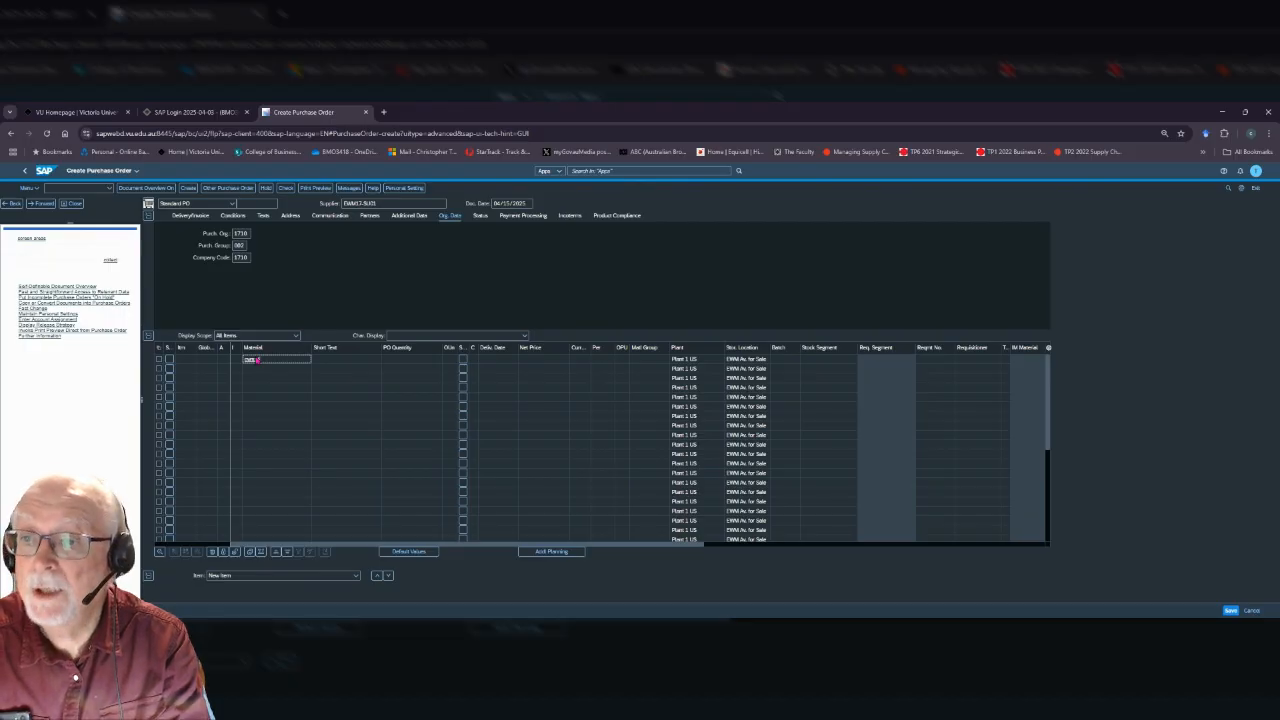
pyautogui.write('s')
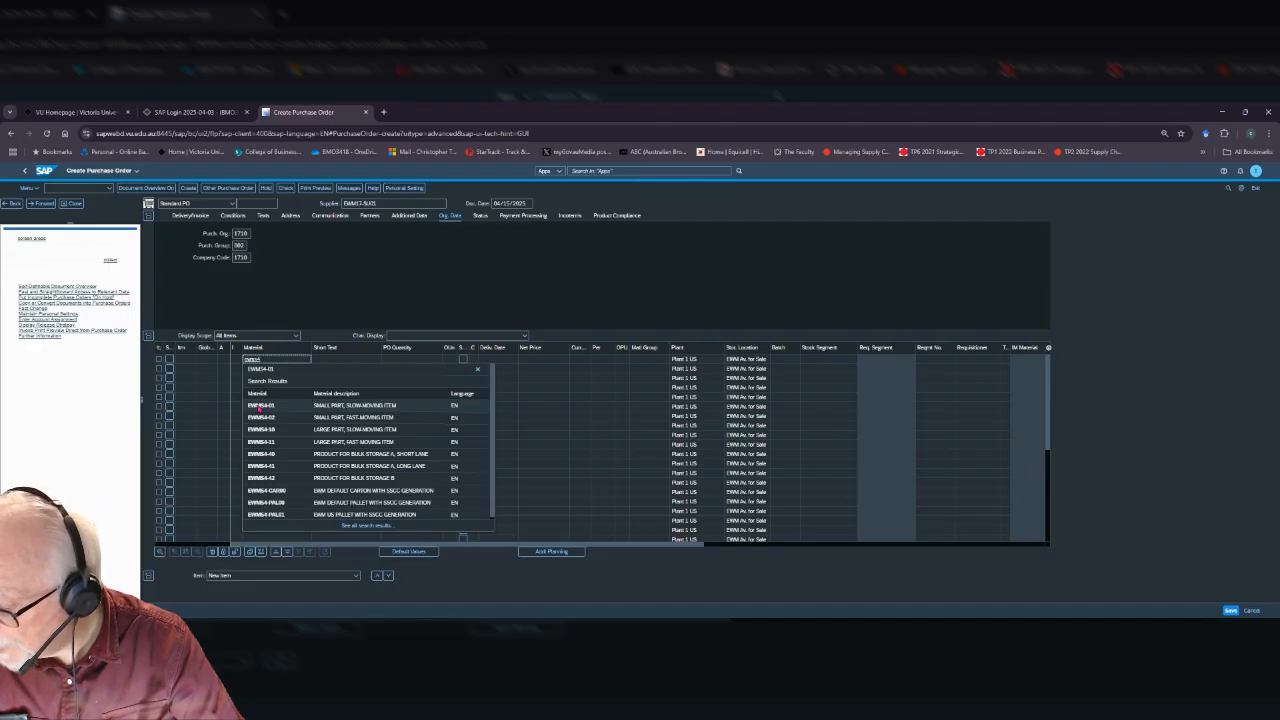
pyautogui.click(259, 406)
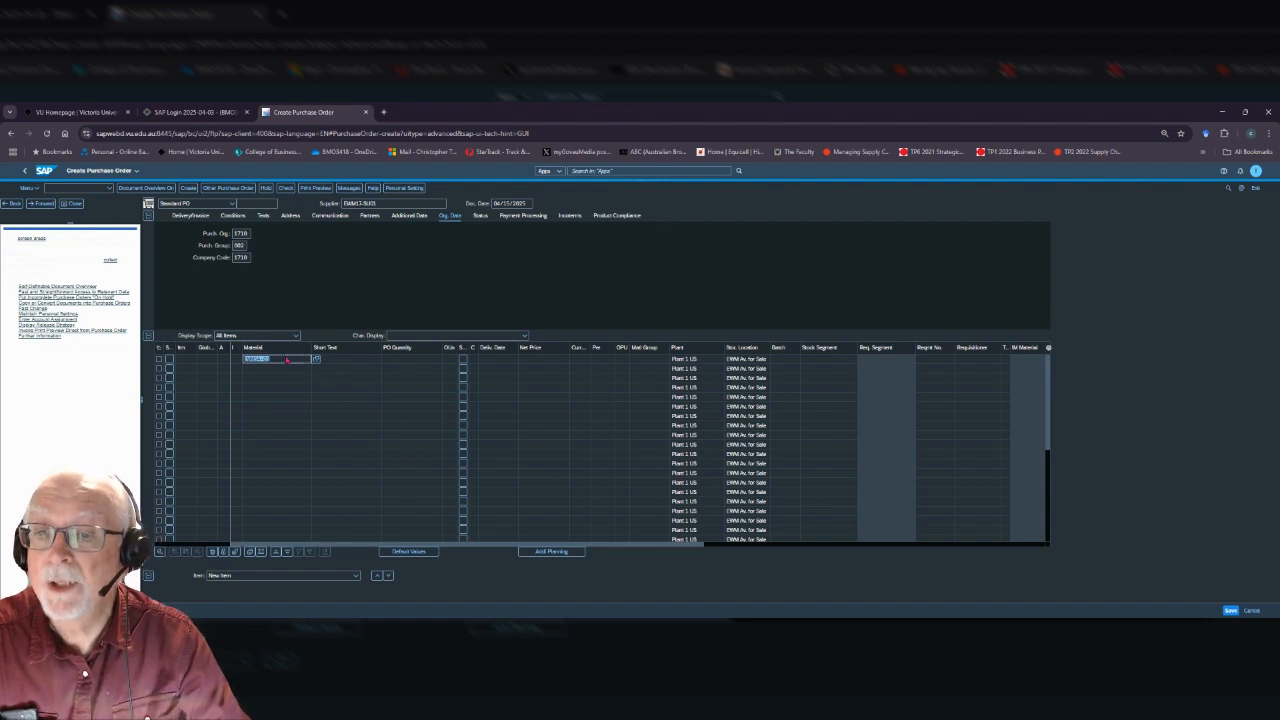
pyautogui.click(412, 362)
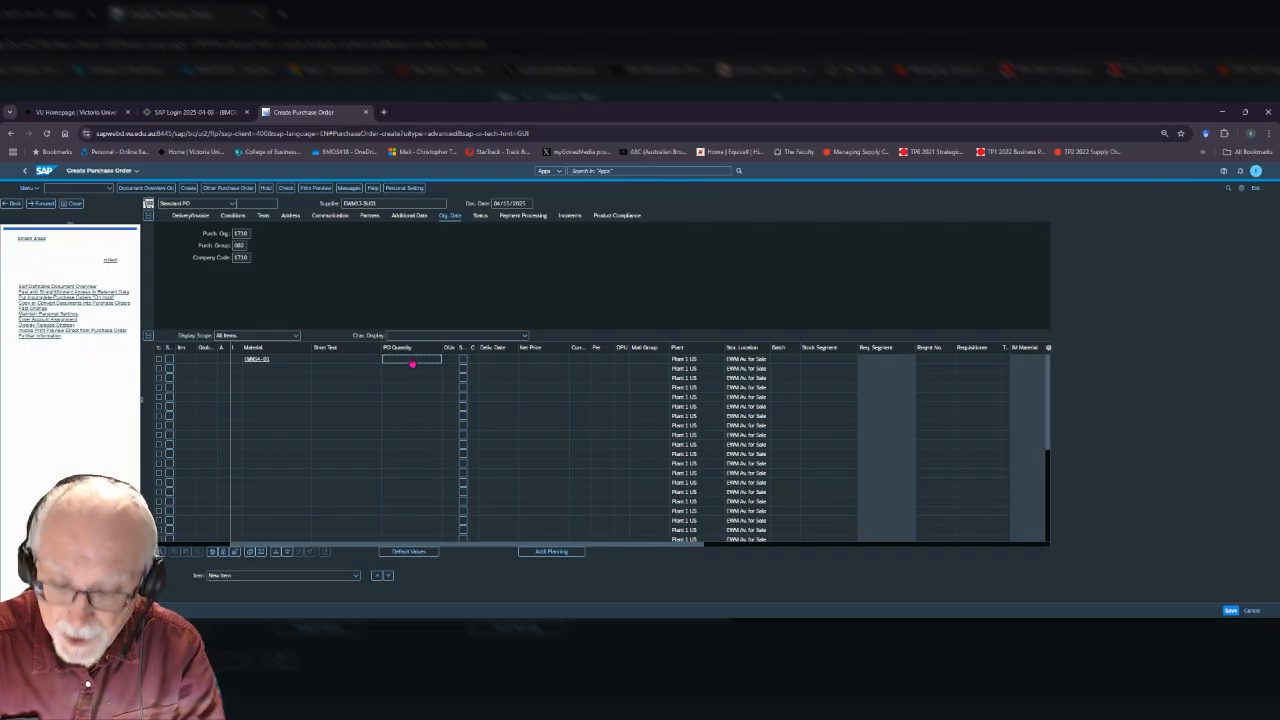
pyautogui.write('6')
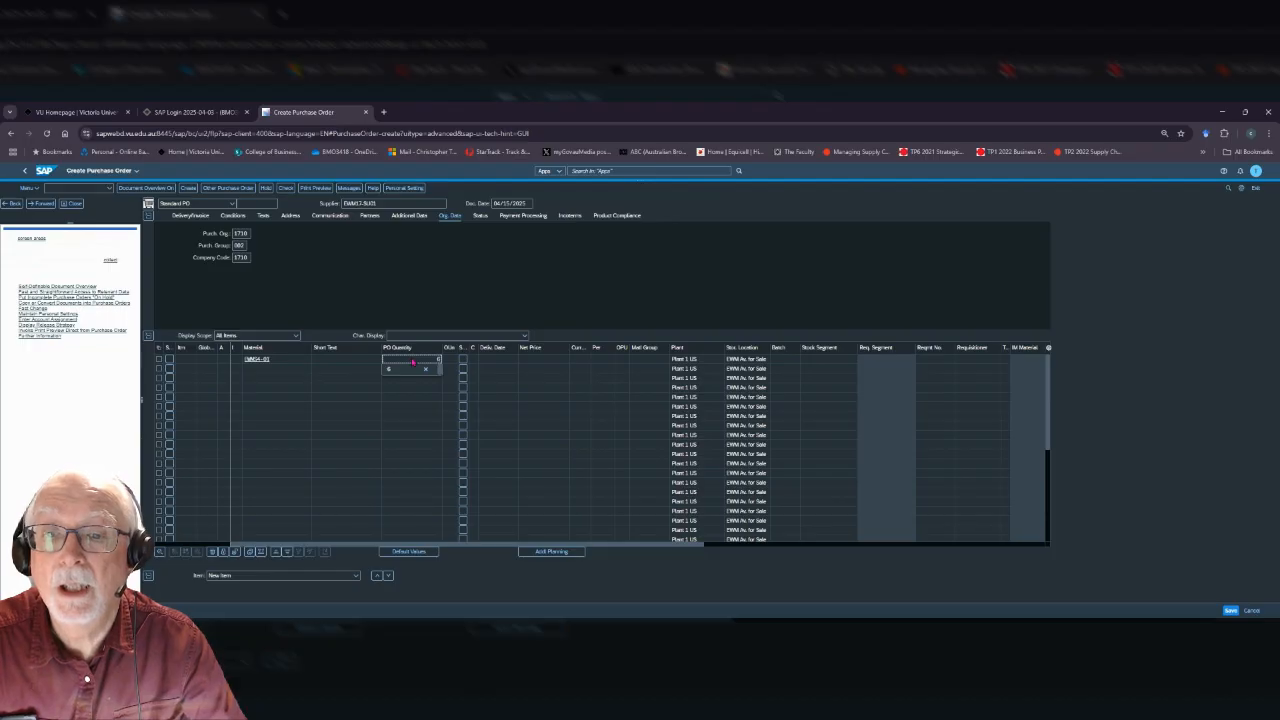
# - Complete the first item's price details with currency USD, a Per value of 1 and order price unit PC
pyautogui.click(584, 361)
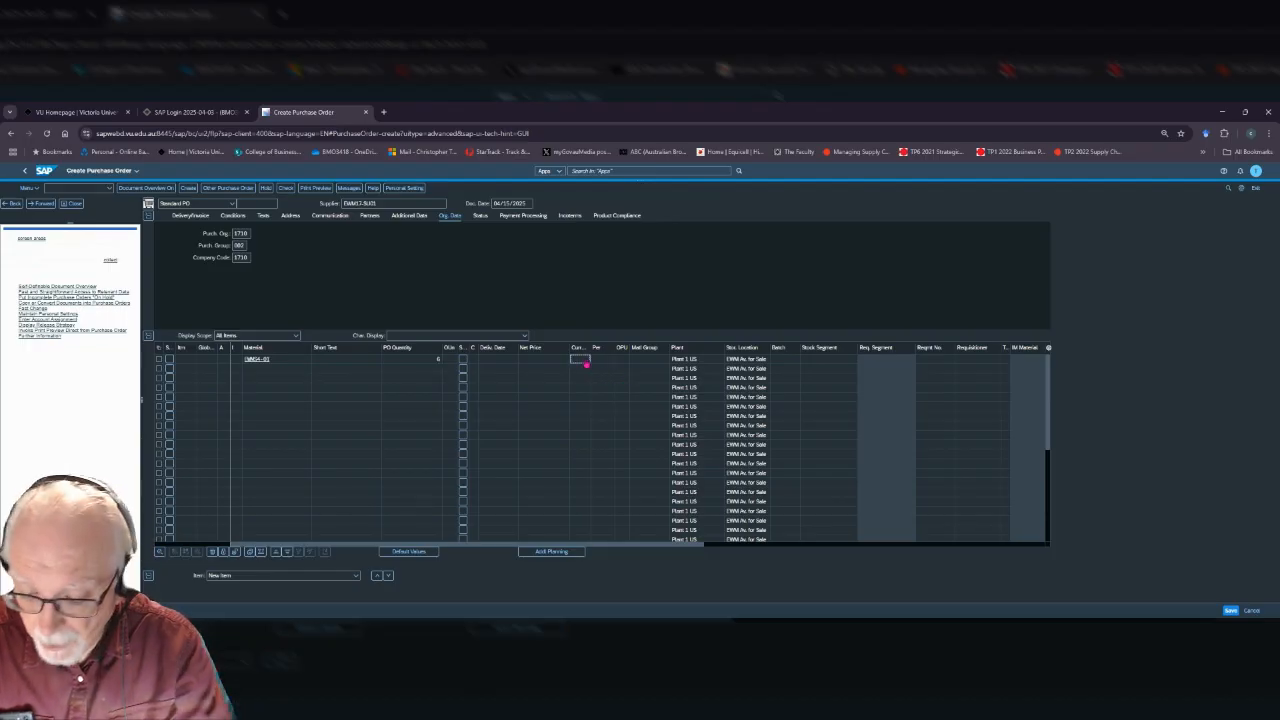
pyautogui.write('U')
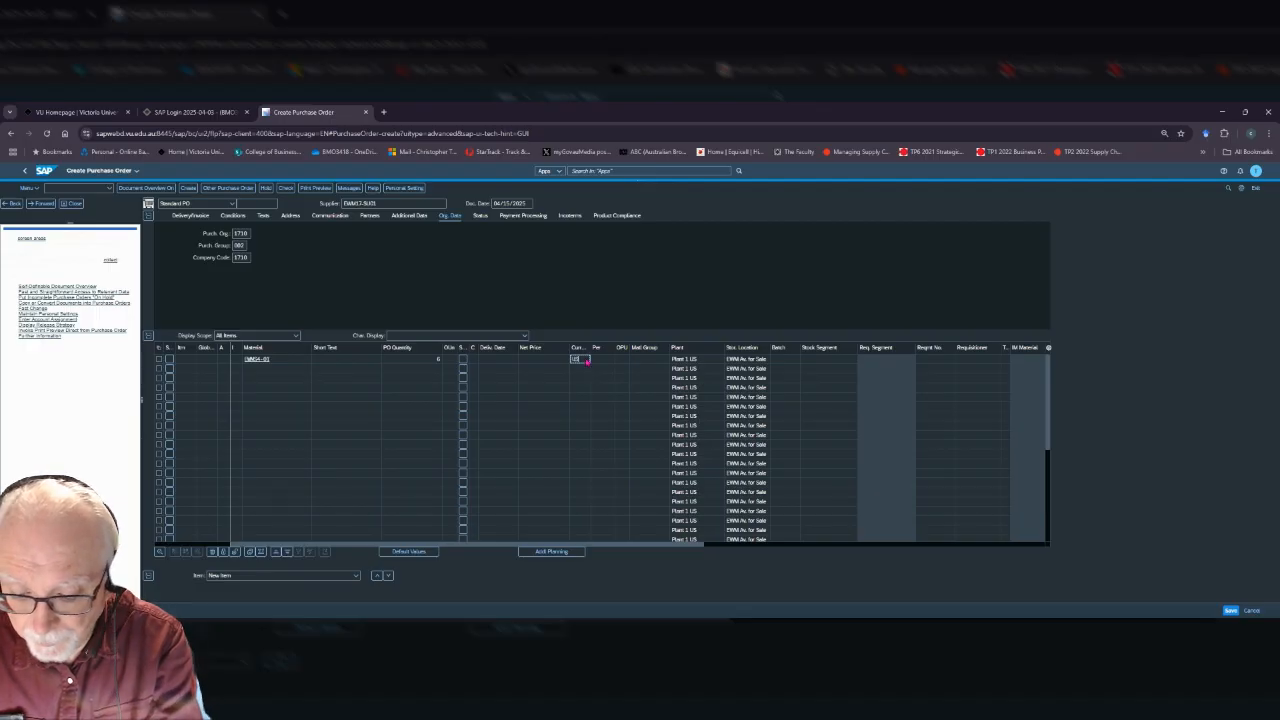
pyautogui.write('SD')
pyautogui.click(622, 285)
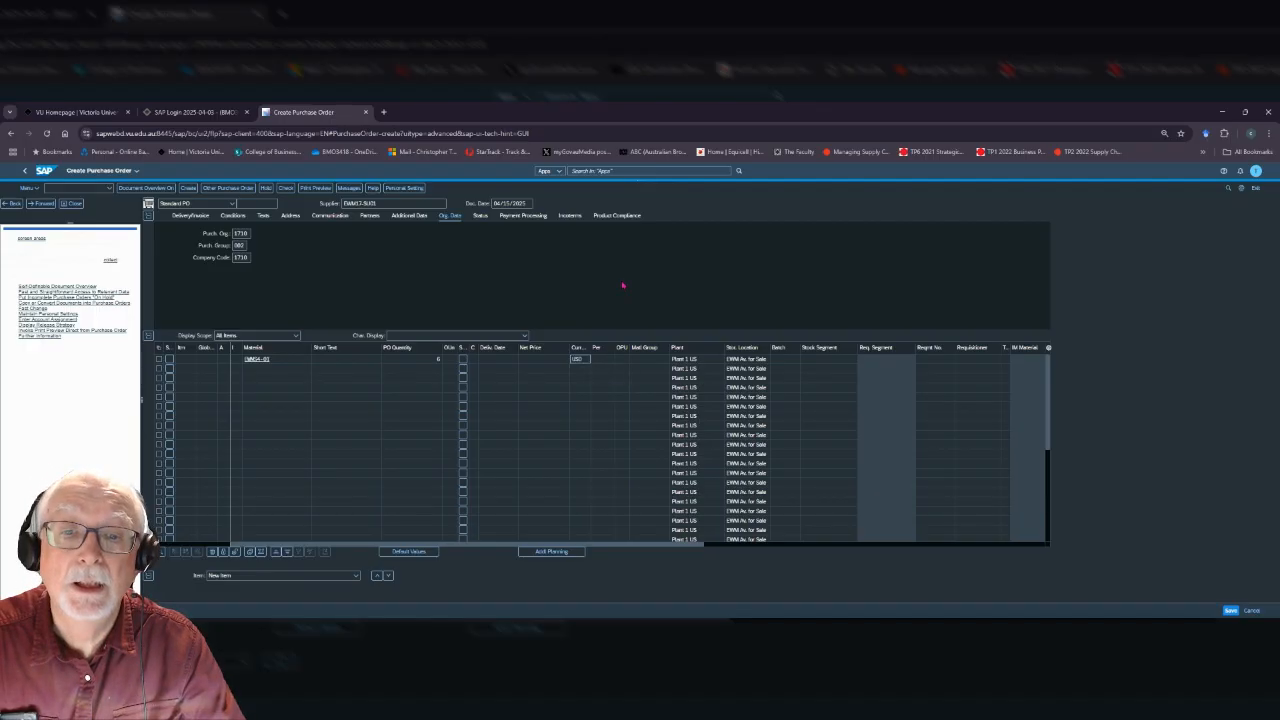
pyautogui.click(606, 359)
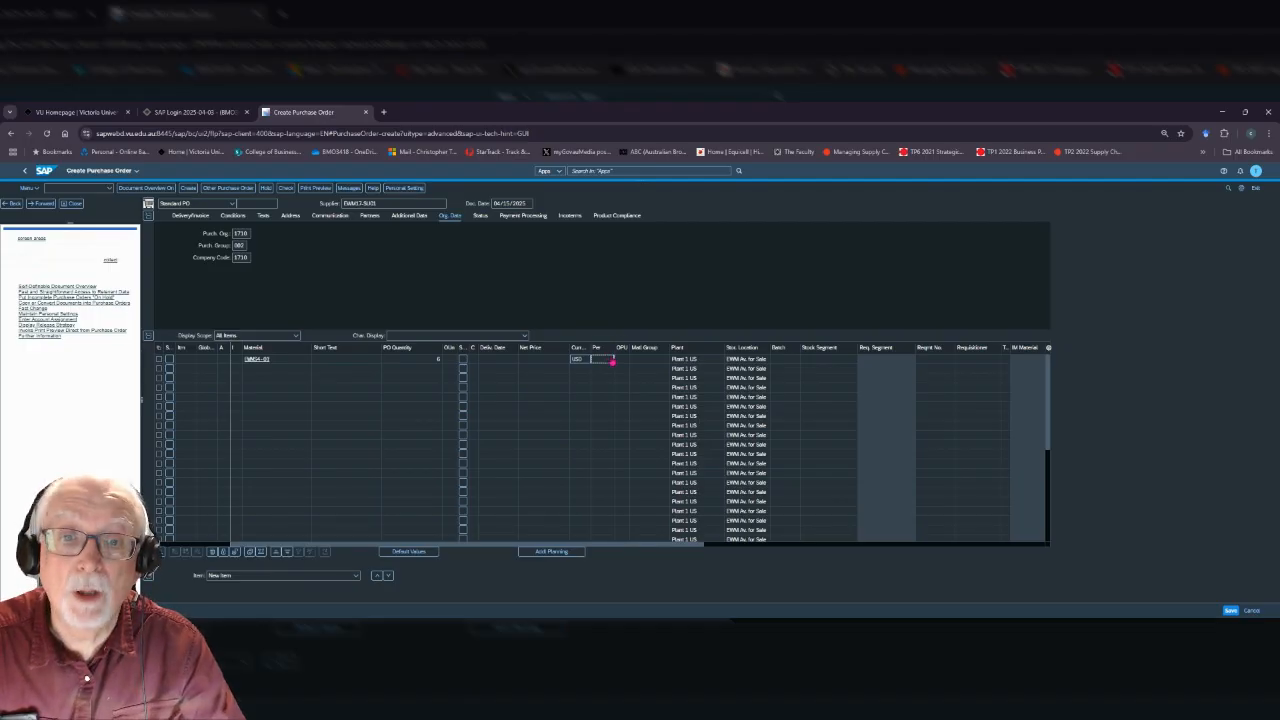
pyautogui.click(622, 360)
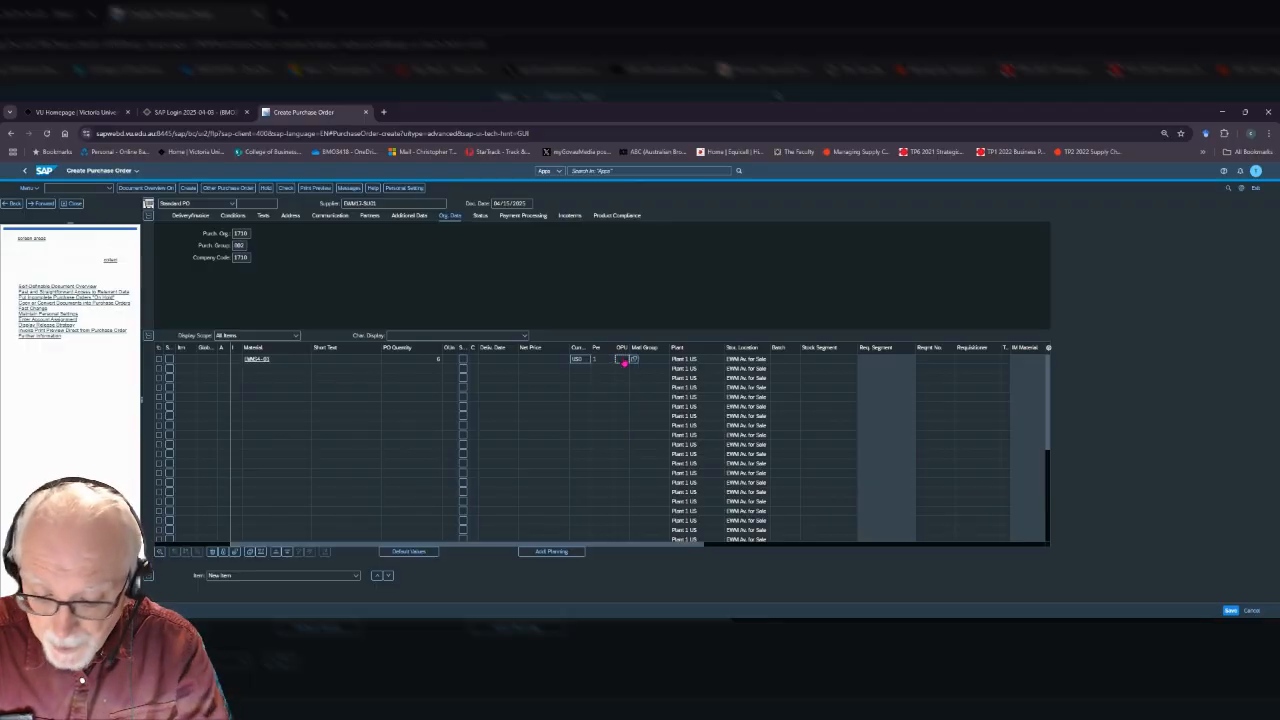
pyautogui.write('PC')
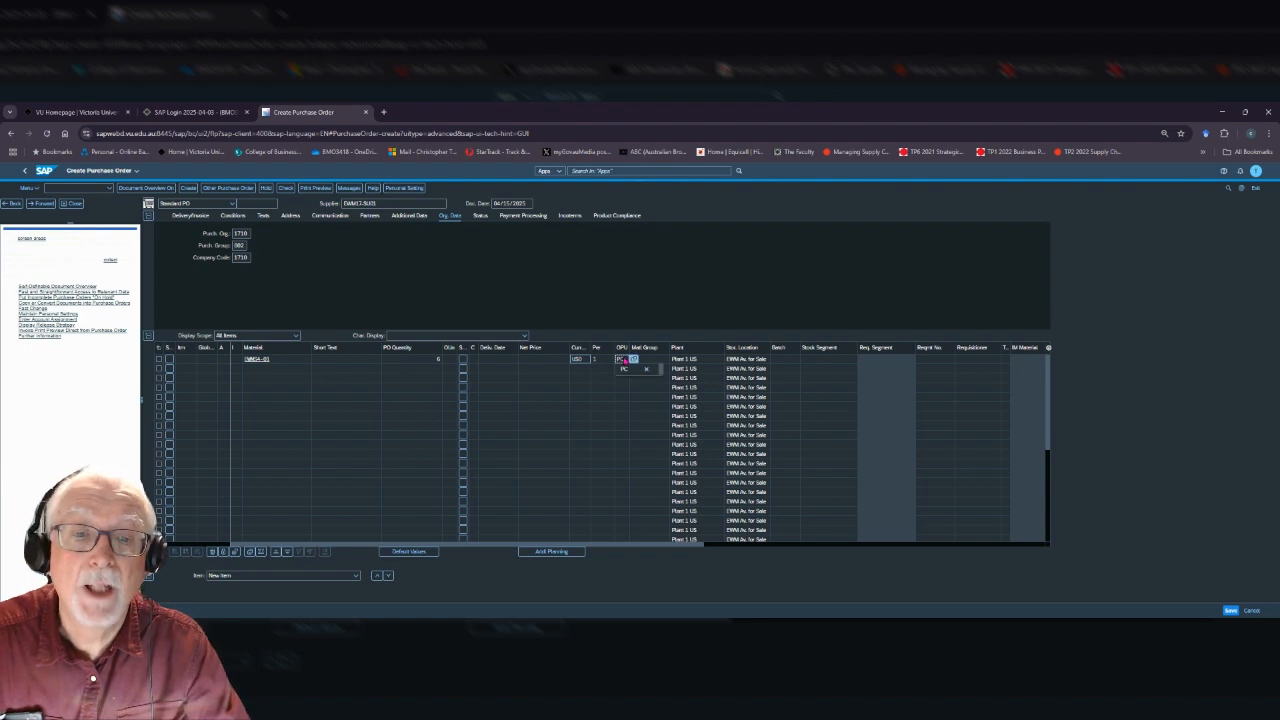
pyautogui.click(624, 370)
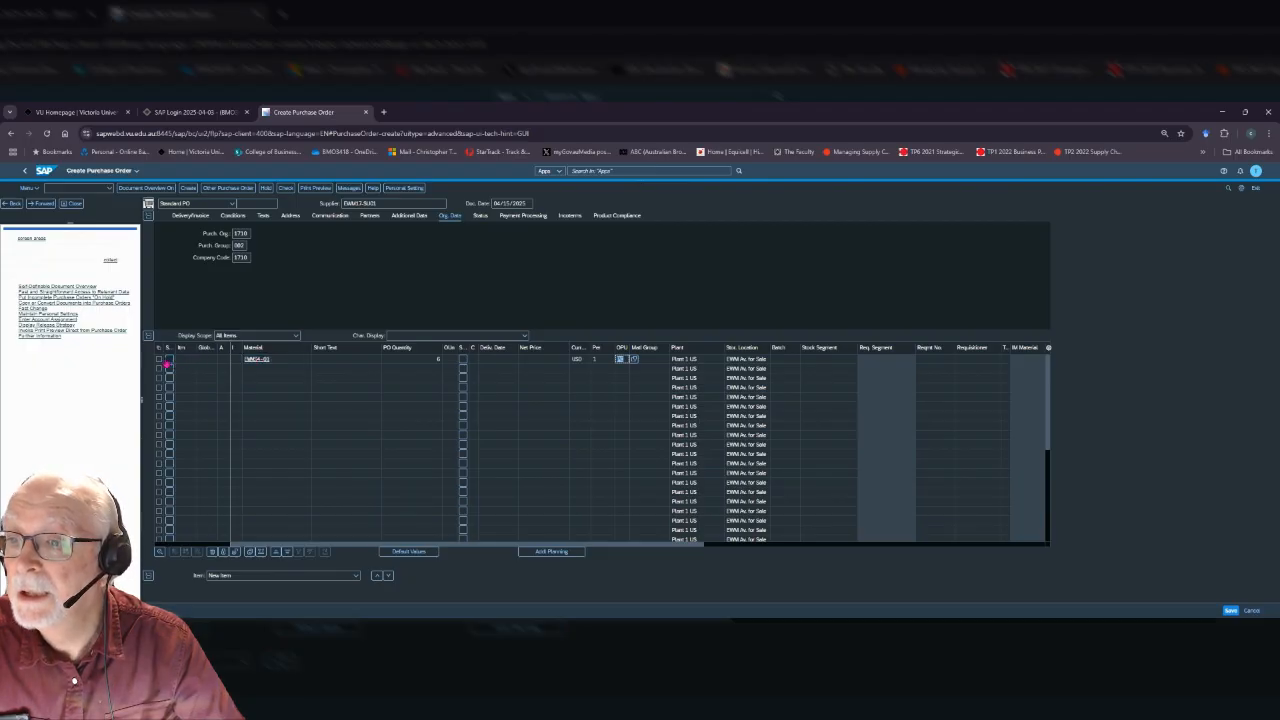
# - Expand the item details for the EWMS4-01 line and set its confirmation control to Inbound Delivery
pyautogui.click(159, 361)
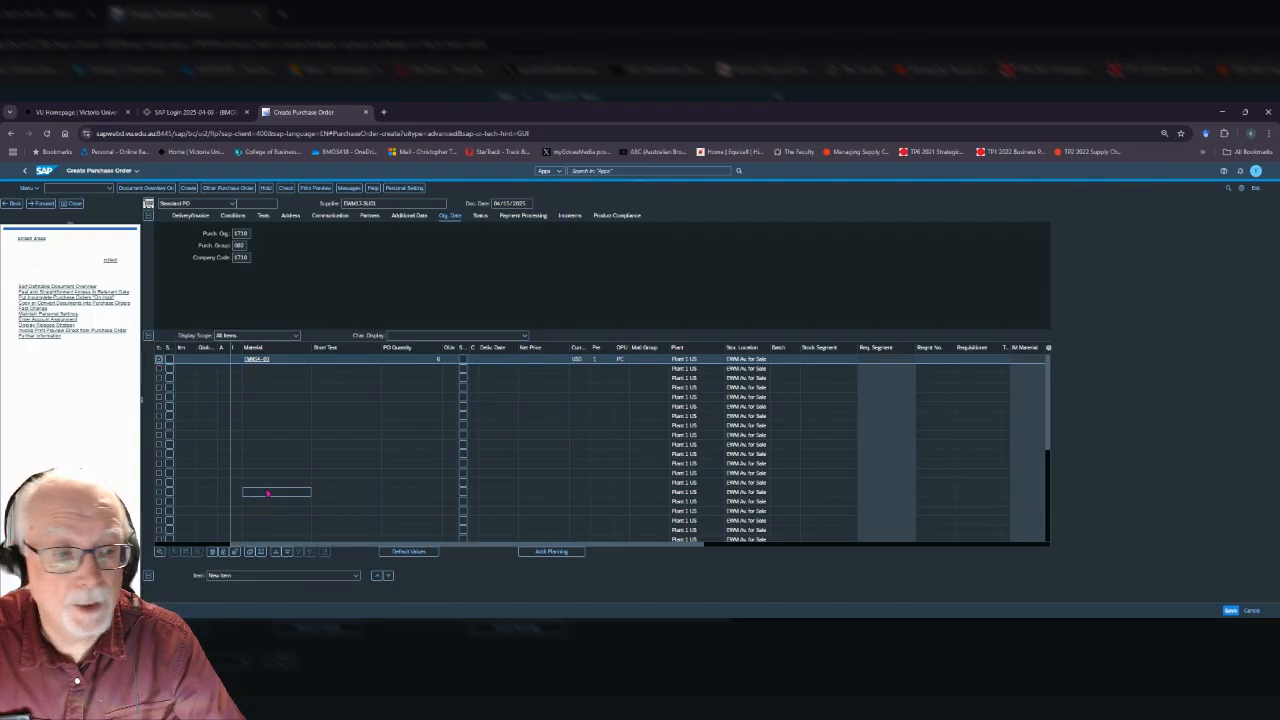
pyautogui.click(148, 575)
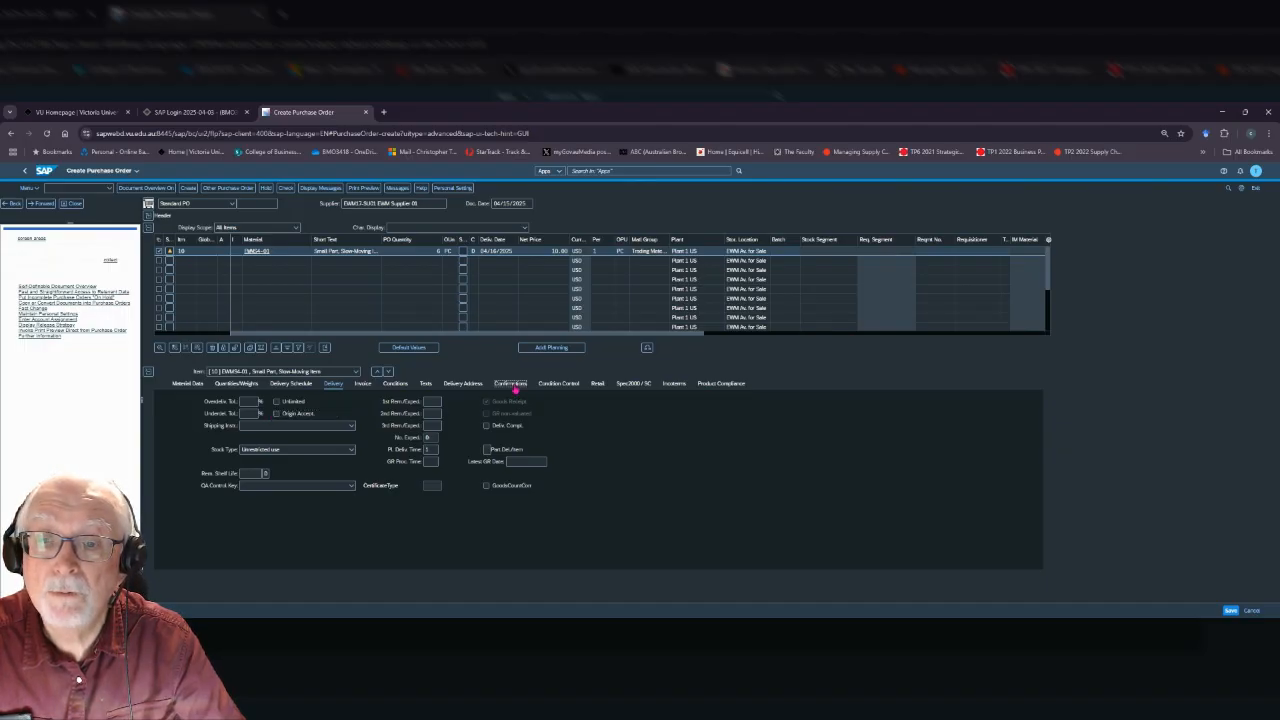
pyautogui.click(514, 385)
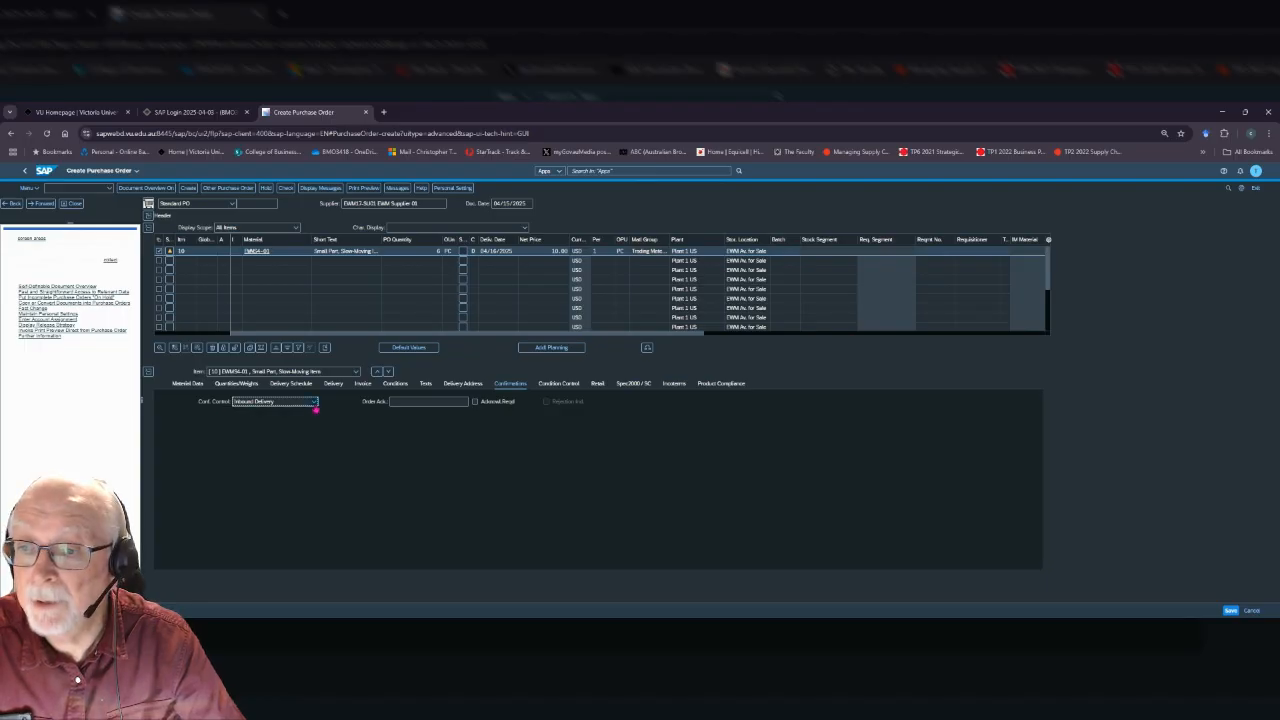
pyautogui.click(314, 401)
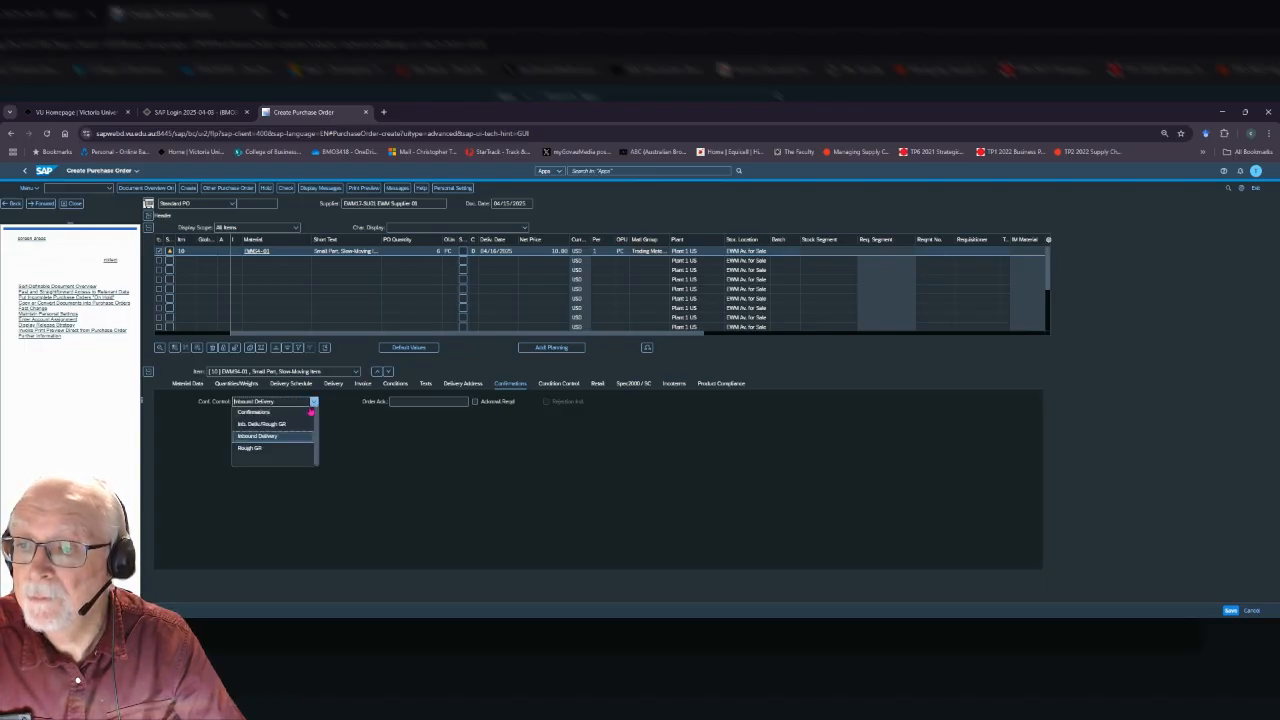
pyautogui.click(266, 437)
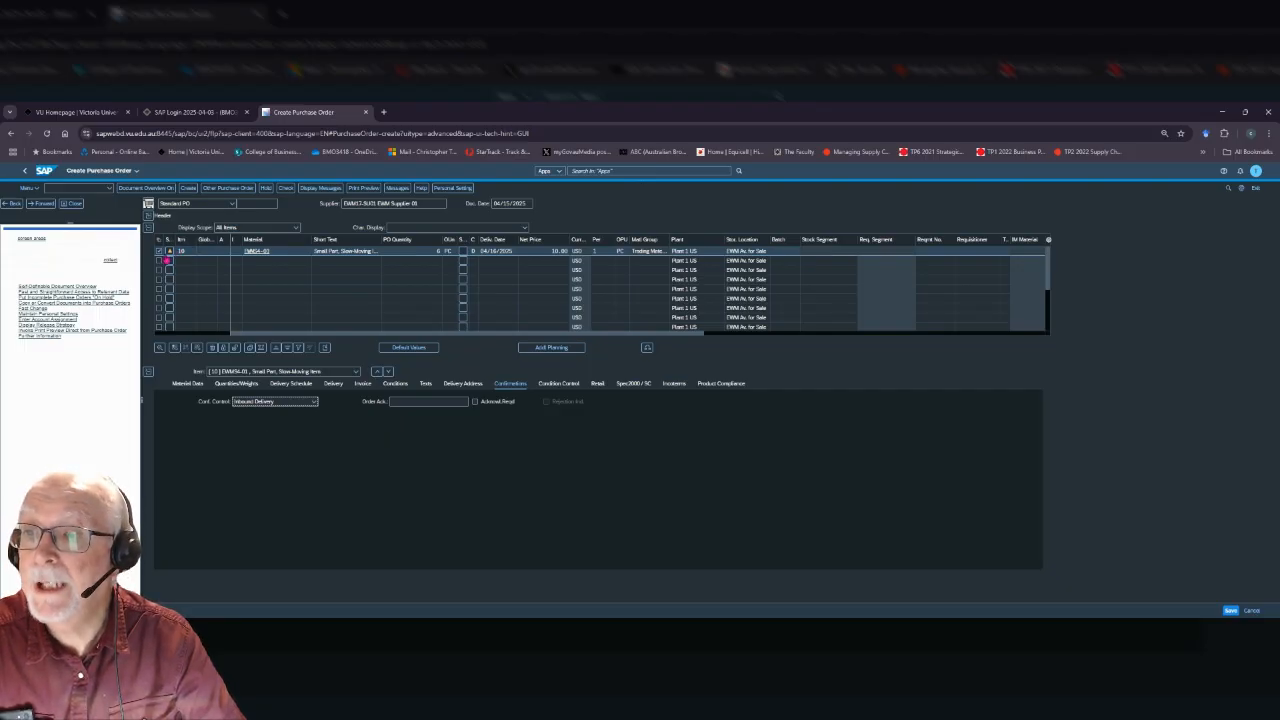
# - Open the item's status messages and accept the ones about acceptance of origin and the delivery date
pyautogui.click(186, 253)
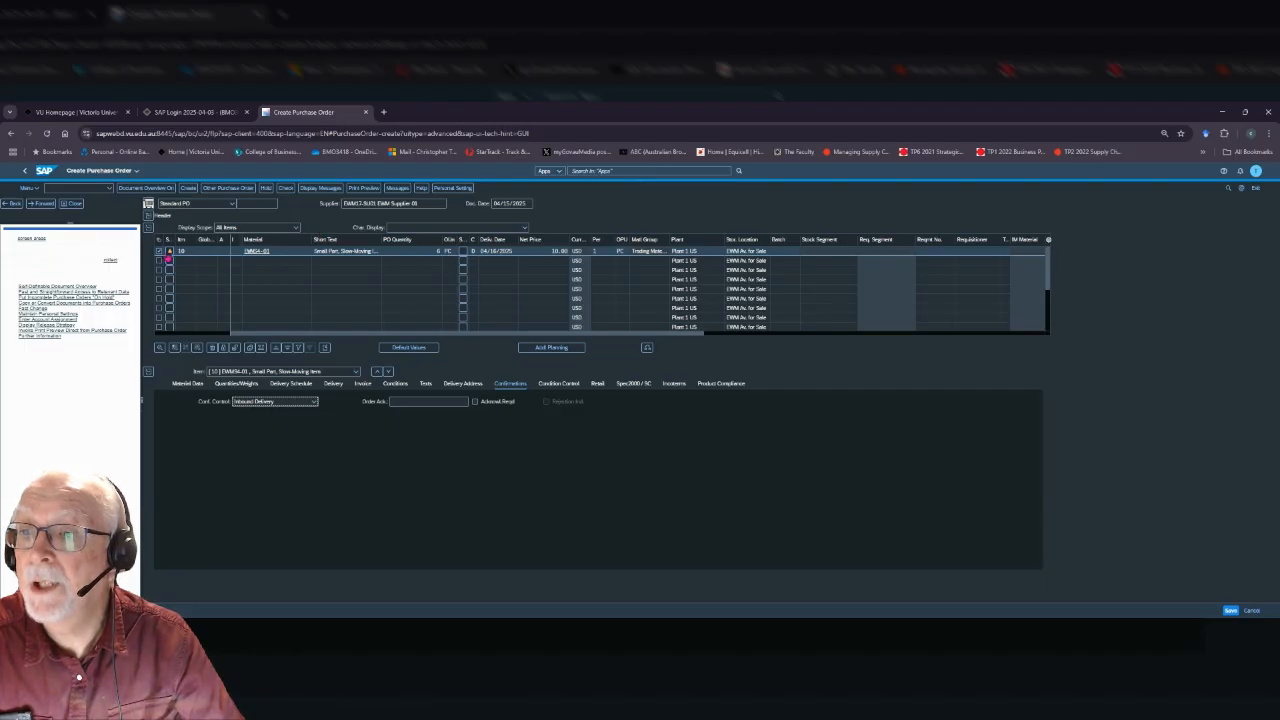
pyautogui.click(171, 253)
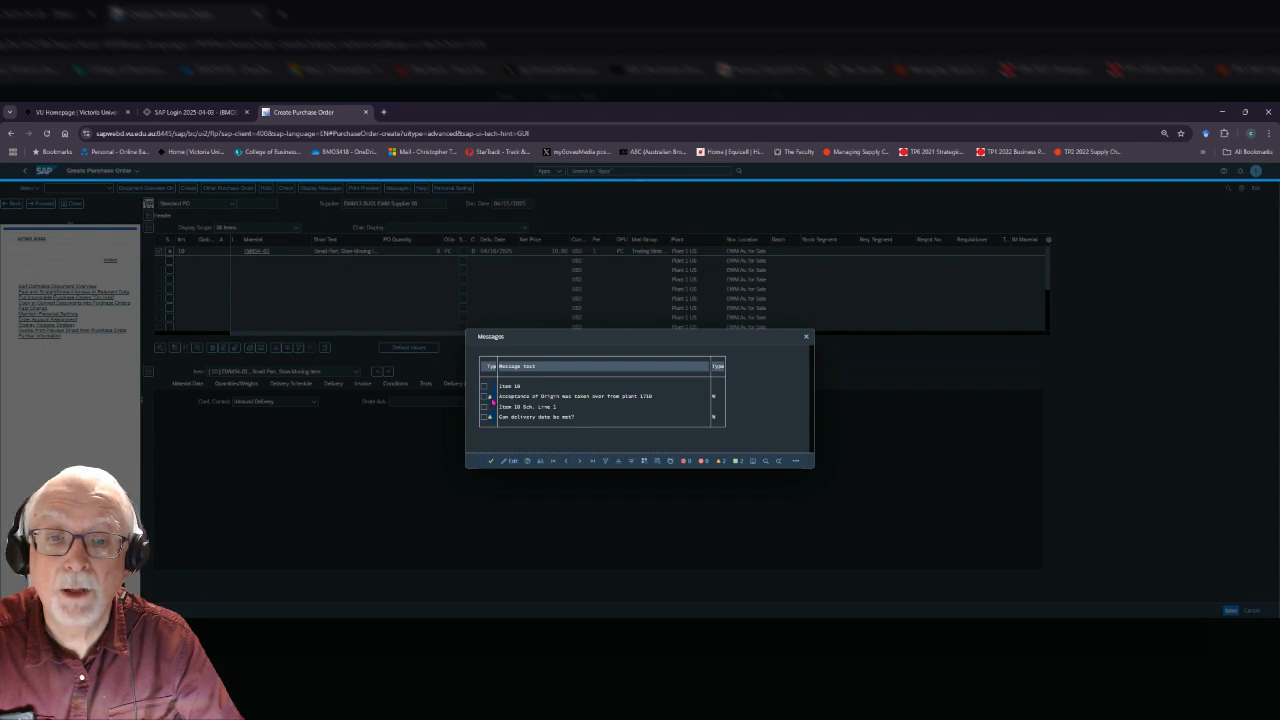
pyautogui.click(485, 397)
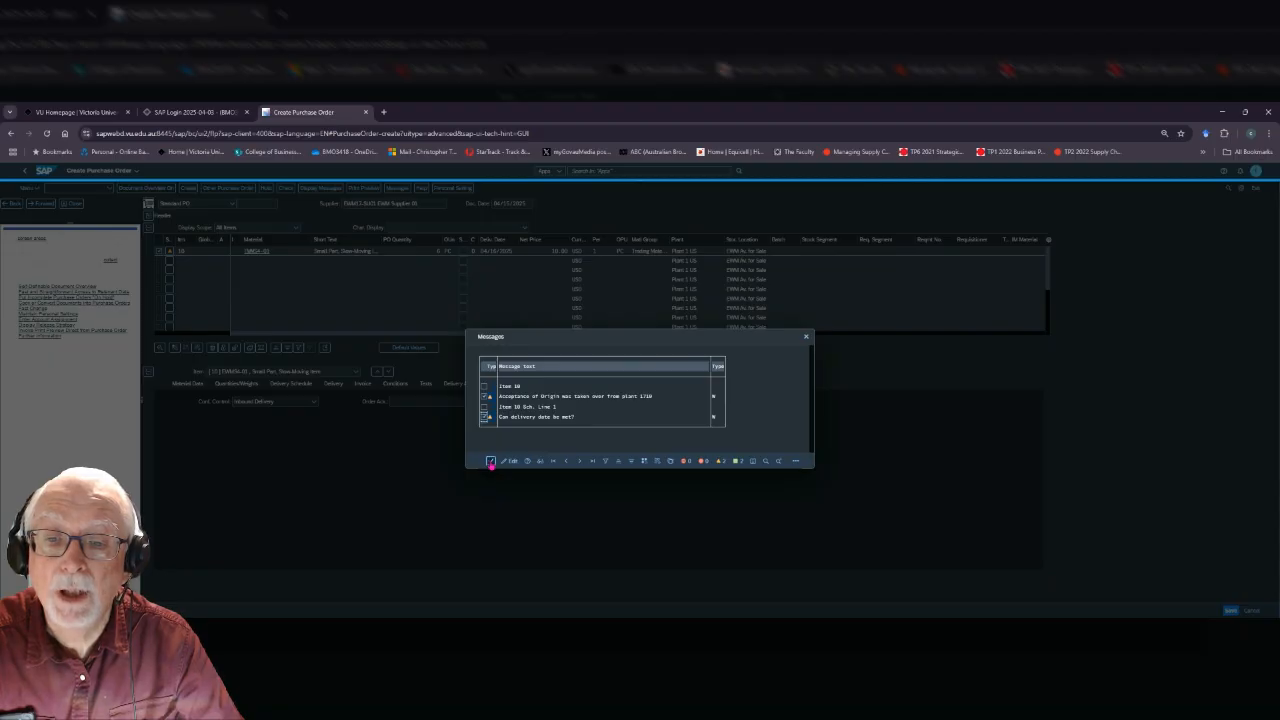
pyautogui.click(490, 462)
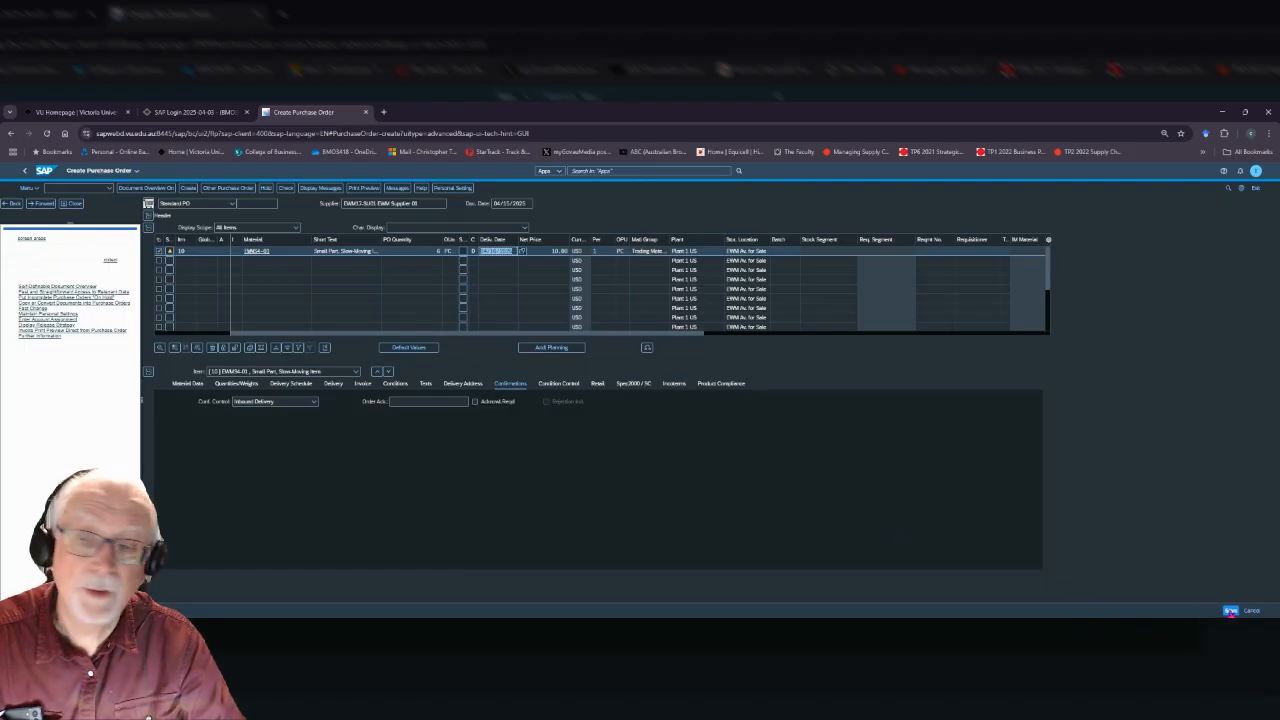
# - Save the purchase order and exit its entry screen to reach the Create Inbound Deliveries app
pyautogui.click(1231, 611)
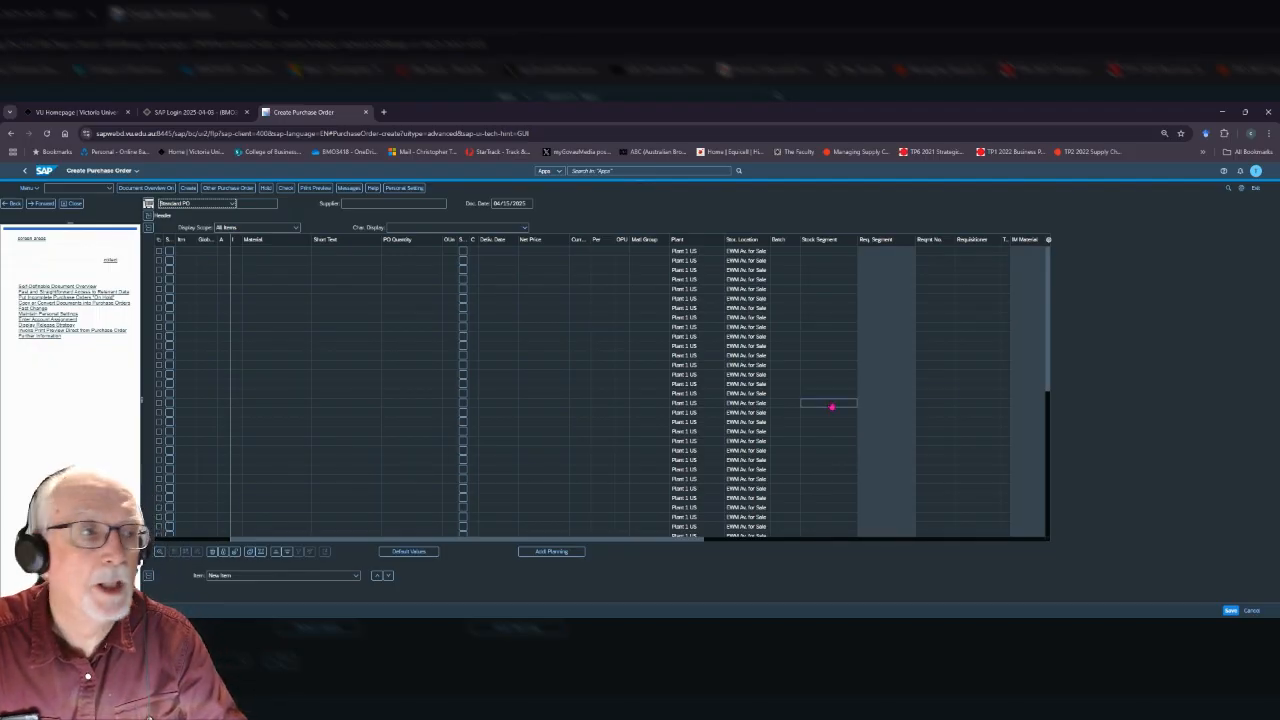
pyautogui.click(1256, 189)
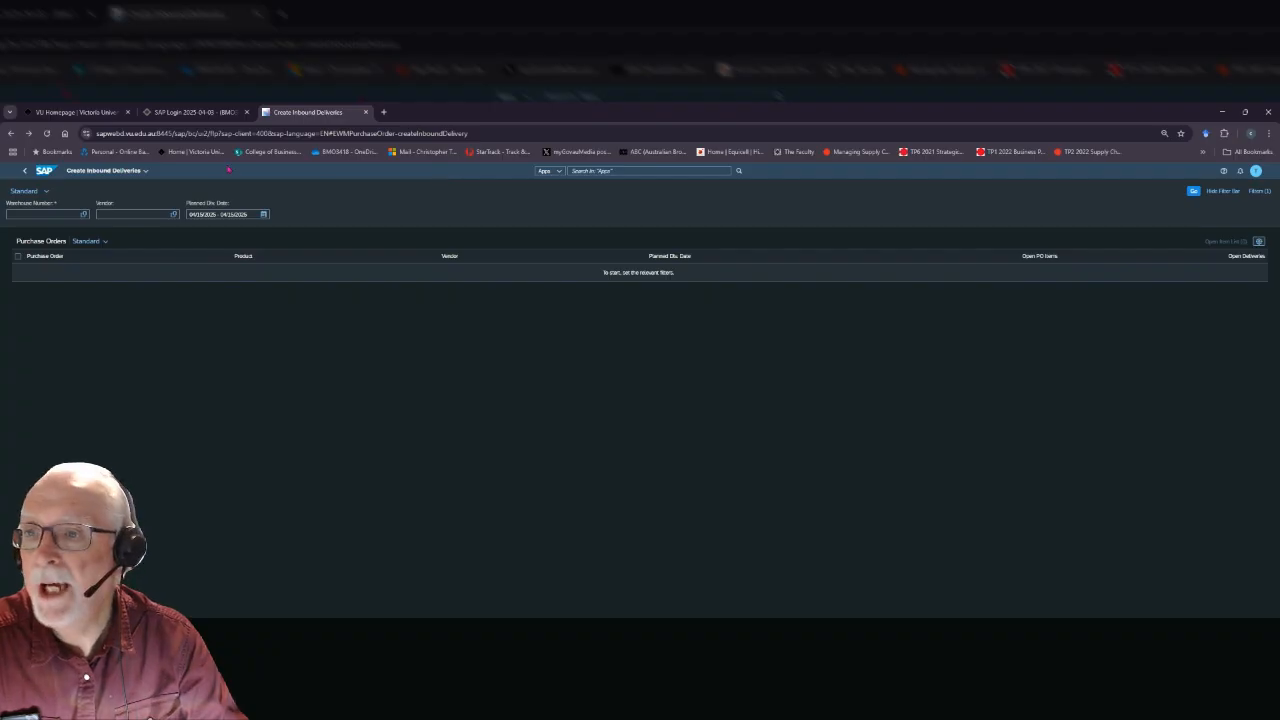
pyautogui.click(44, 171)
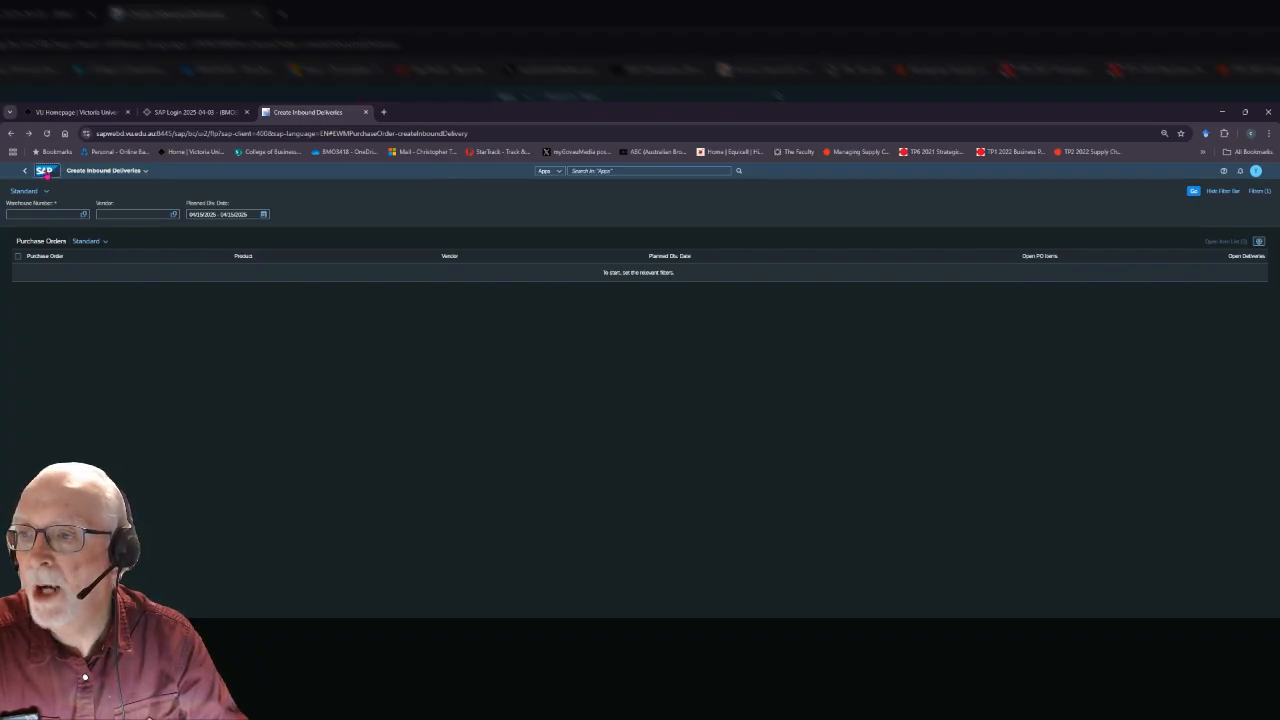